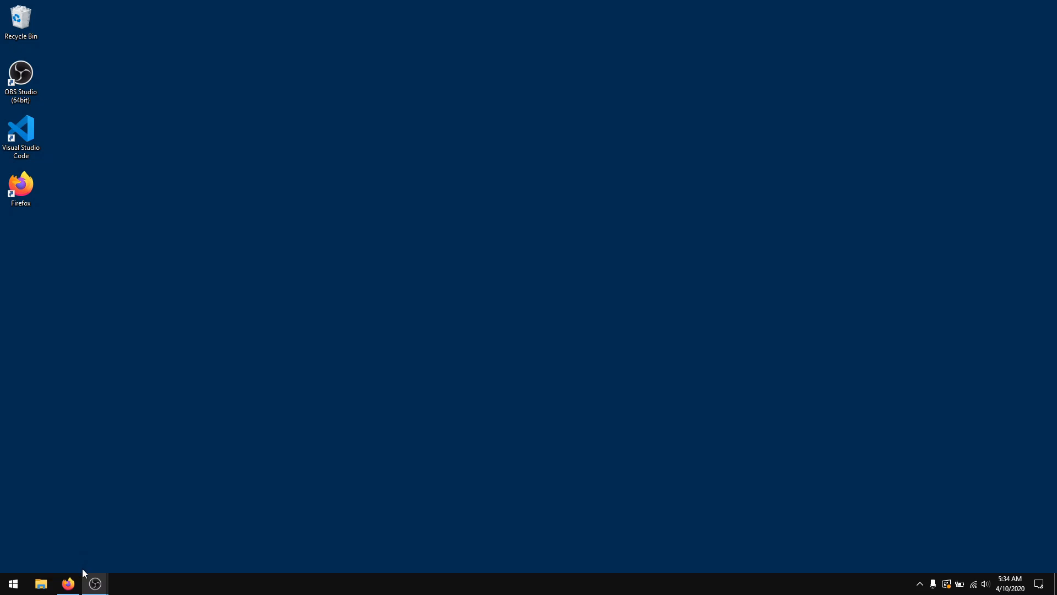
View the OBS Studio home page in Firefox, including its download options and program preview
{"action": "mouse_move", "coordinate": [68, 582]}
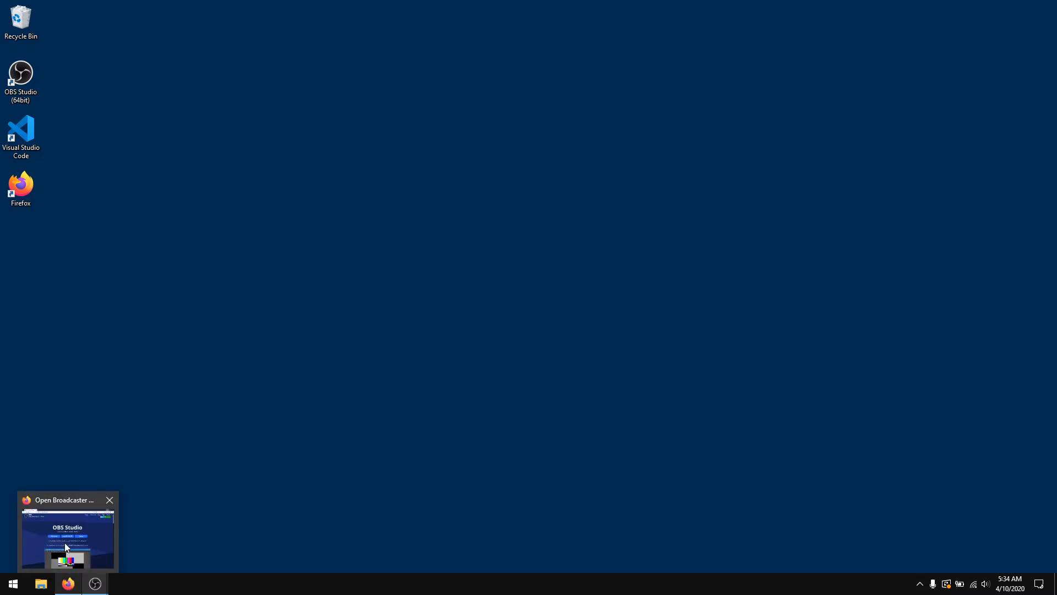
{"action": "left_click", "coordinate": [65, 545]}
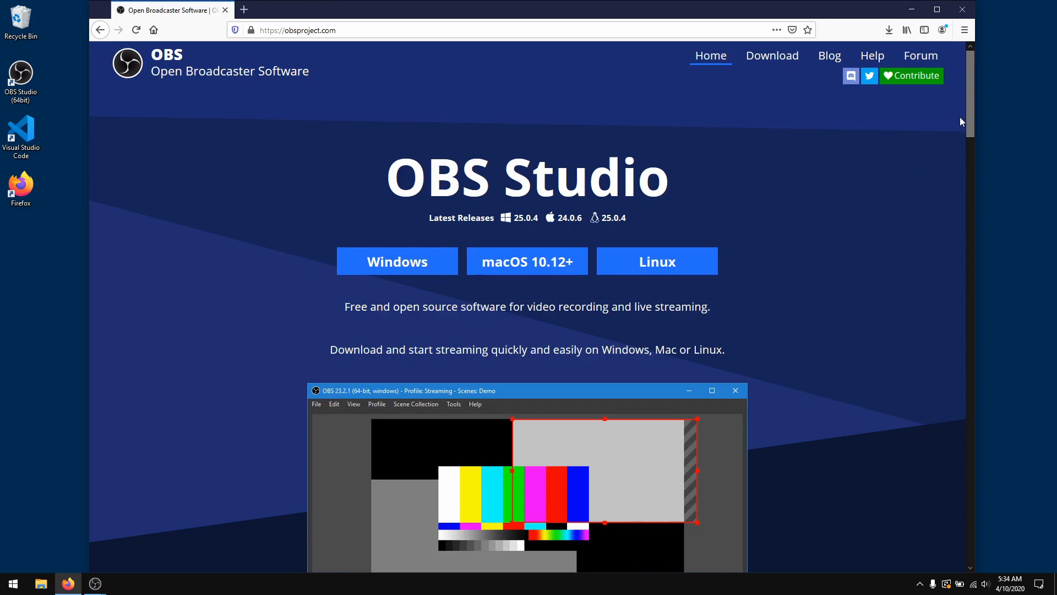
{"action": "left_click_drag", "start_coordinate": [966, 115], "coordinate": [972, 160]}
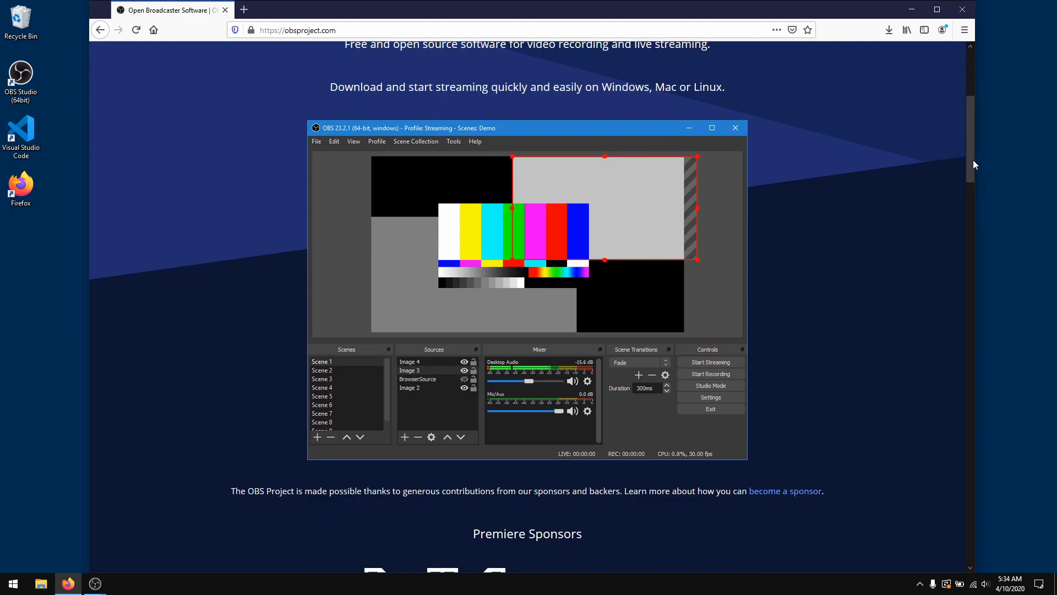
{"action": "left_click_drag", "start_coordinate": [973, 160], "coordinate": [978, 90]}
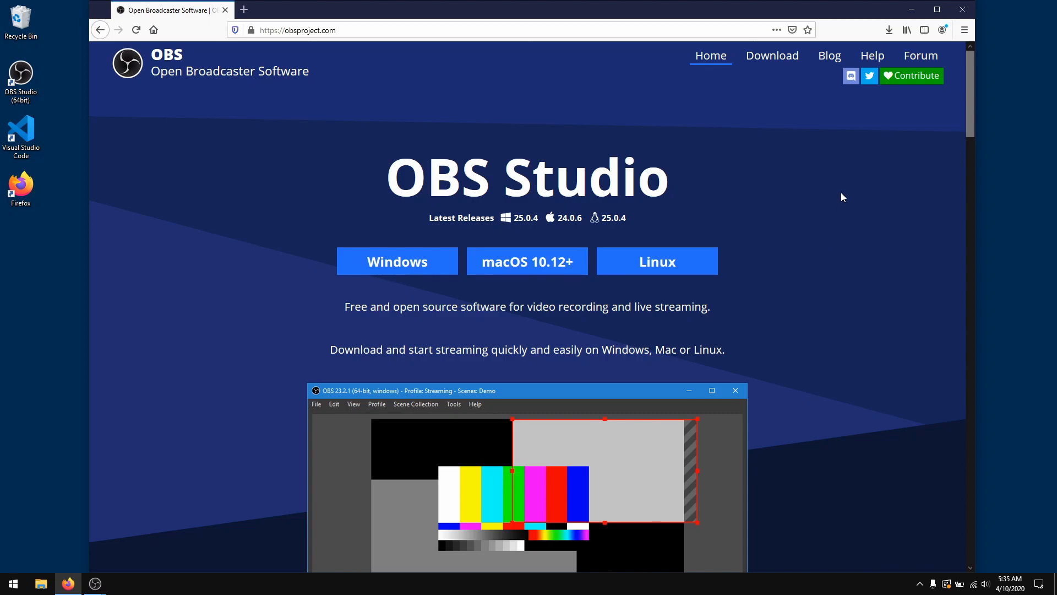
{"action": "left_click", "coordinate": [912, 9]}
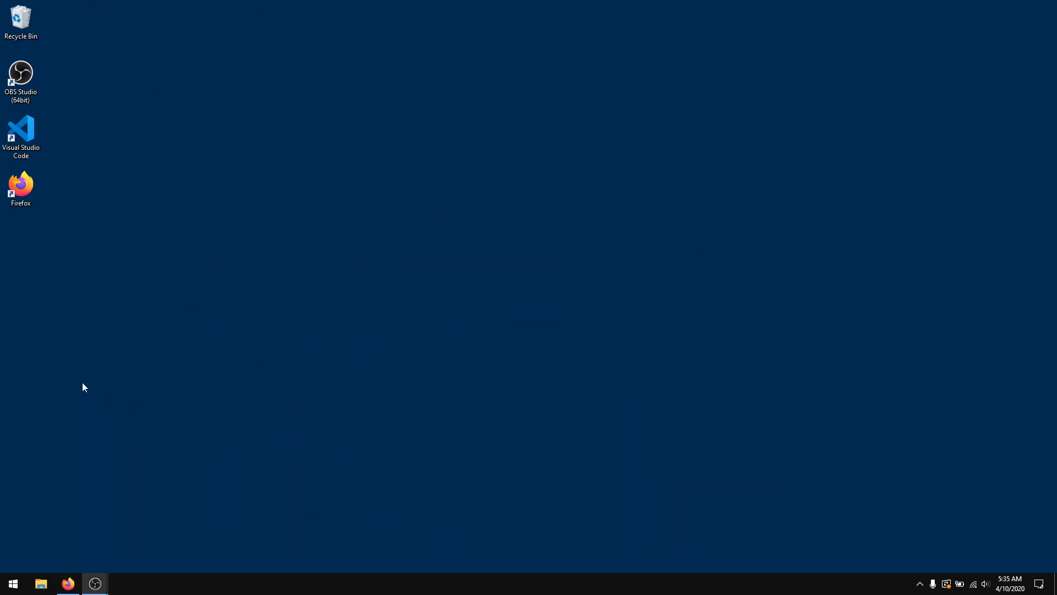
Switch to OBS and start the Auto-Configuration Wizard, choosing to optimize just for recording without streaming
{"action": "mouse_move", "coordinate": [94, 583]}
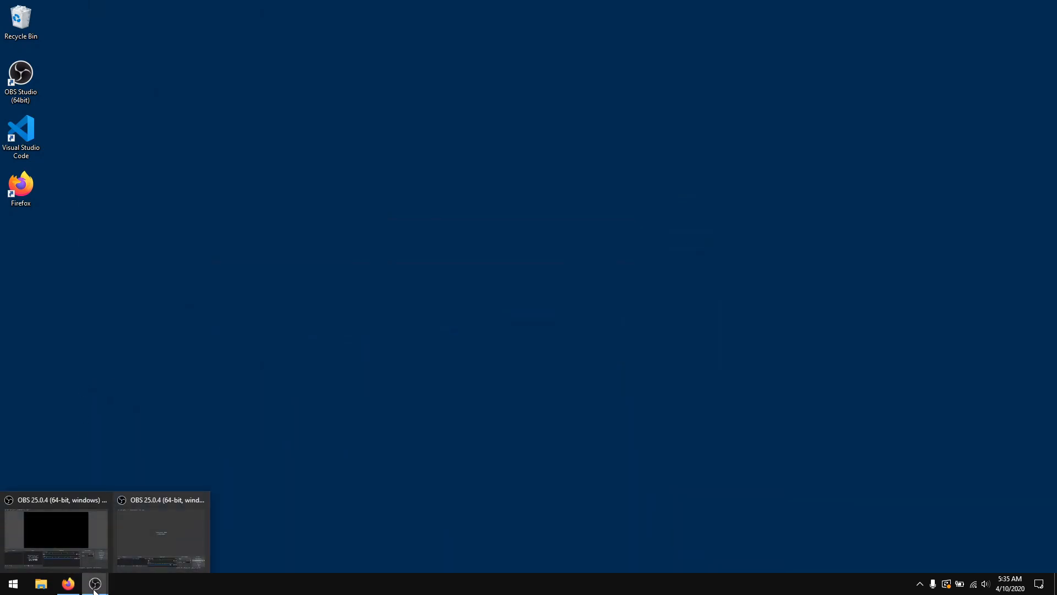
{"action": "left_click", "coordinate": [68, 563]}
{"action": "left_click", "coordinate": [296, 67]}
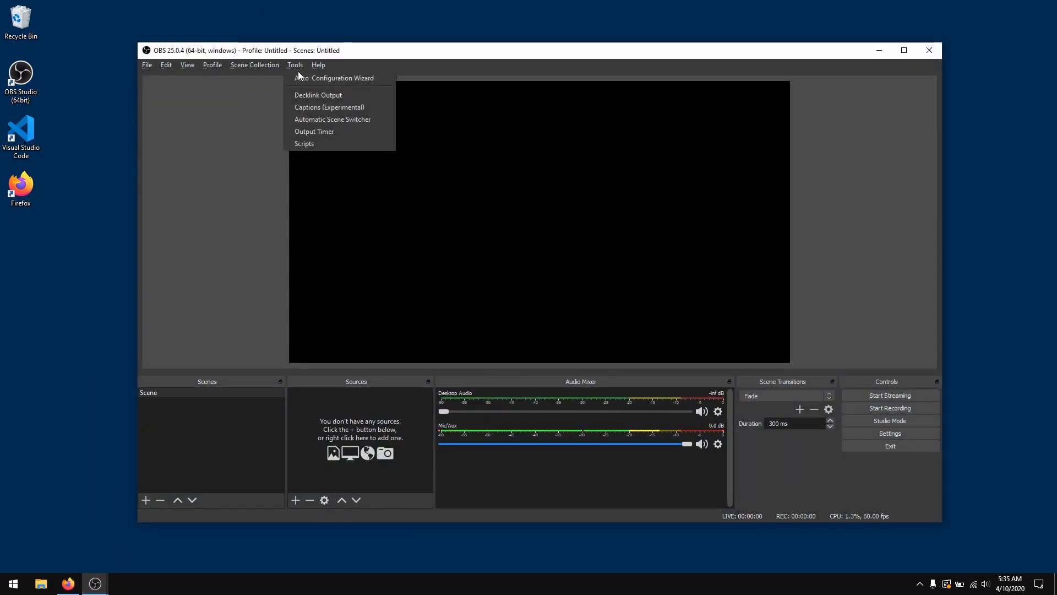
{"action": "left_click", "coordinate": [302, 78]}
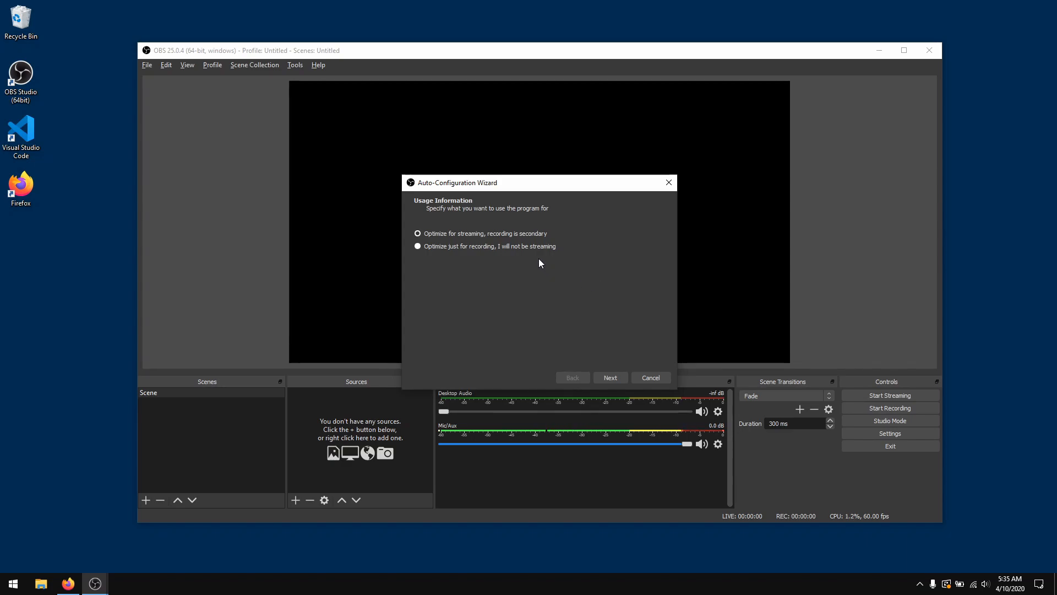
{"action": "left_click", "coordinate": [522, 249]}
{"action": "left_click", "coordinate": [606, 377]}
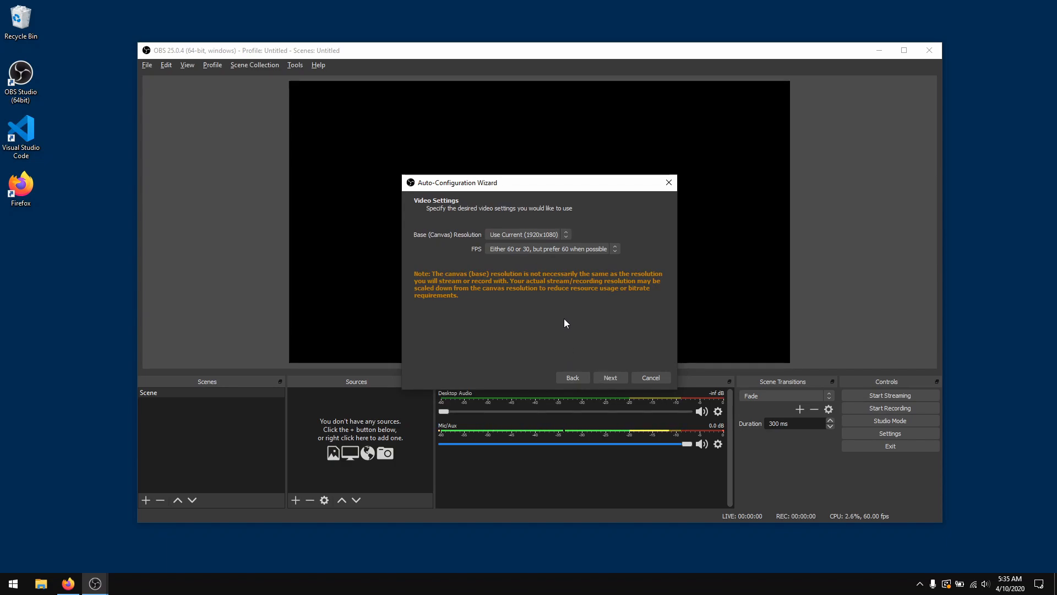
Run the wizard's test with the current 1920x1080 canvas and FPS at either 60 or 30, preferring 60 when possible
{"action": "left_click", "coordinate": [567, 234]}
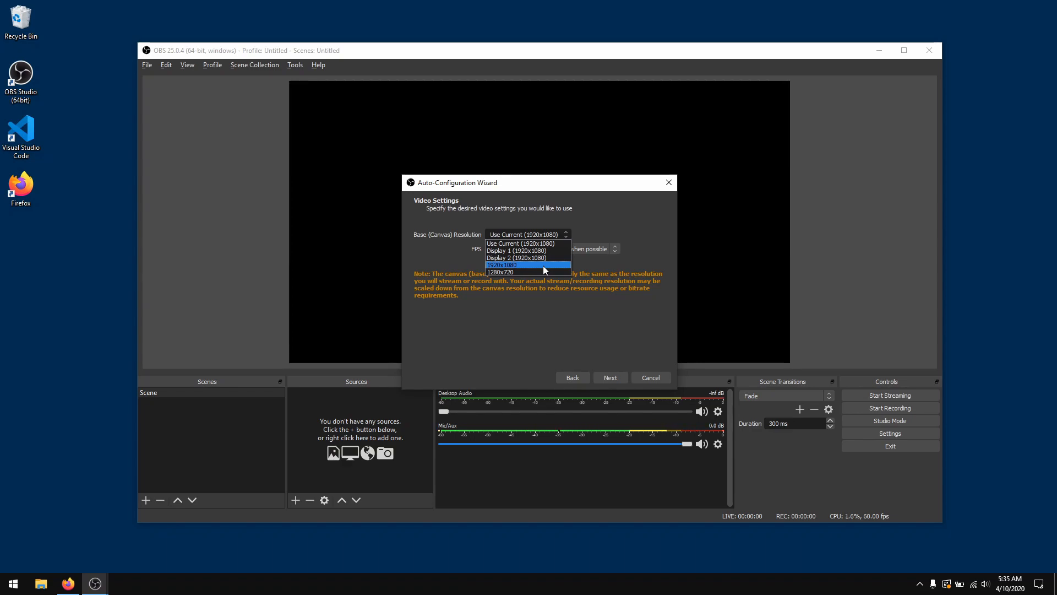
{"action": "left_click", "coordinate": [552, 246]}
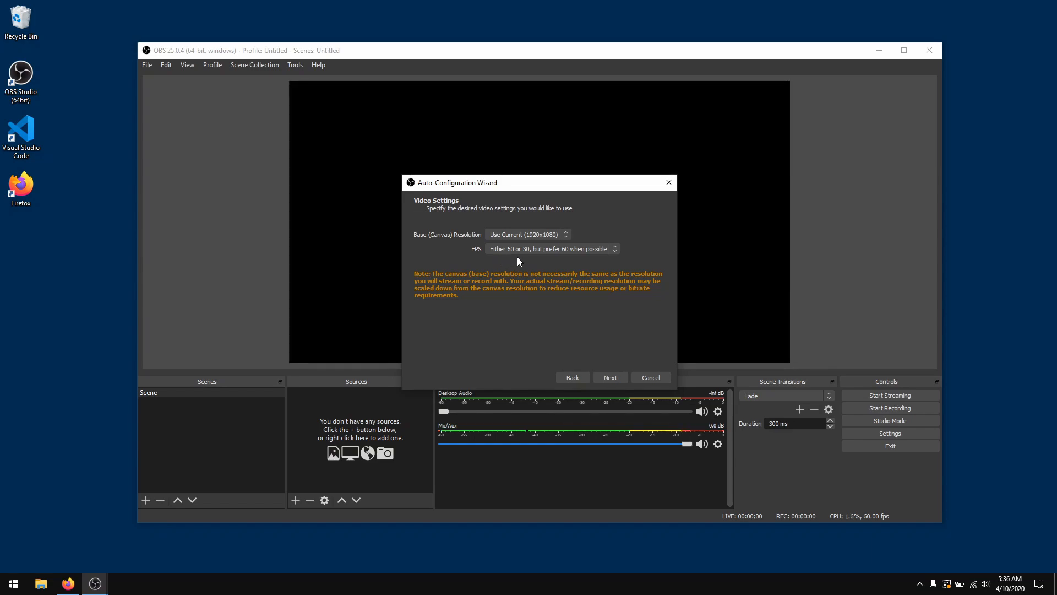
{"action": "left_click", "coordinate": [606, 249]}
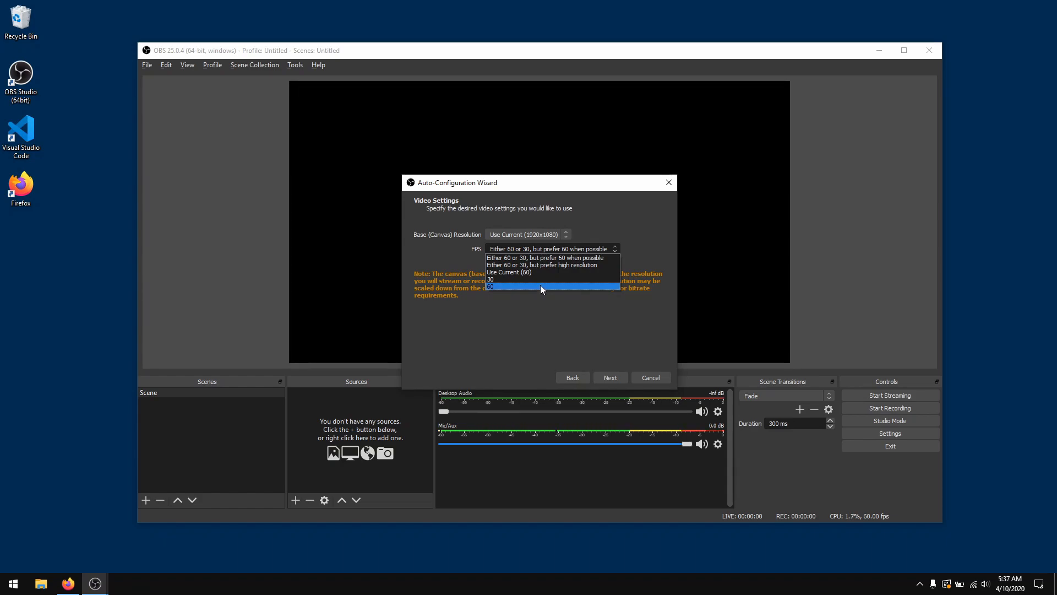
{"action": "left_click", "coordinate": [596, 343]}
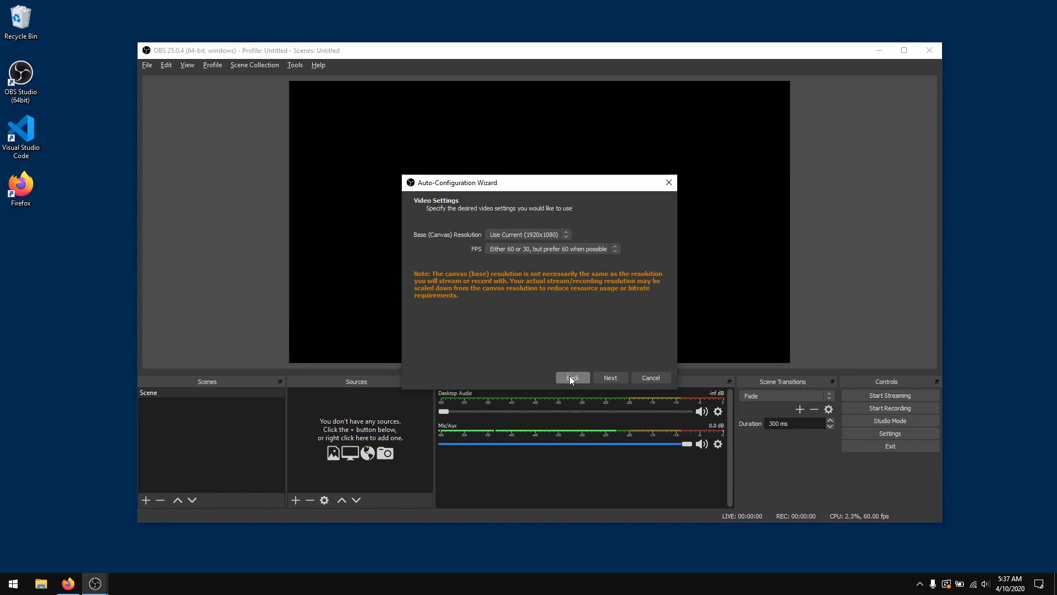
{"action": "left_click", "coordinate": [604, 377]}
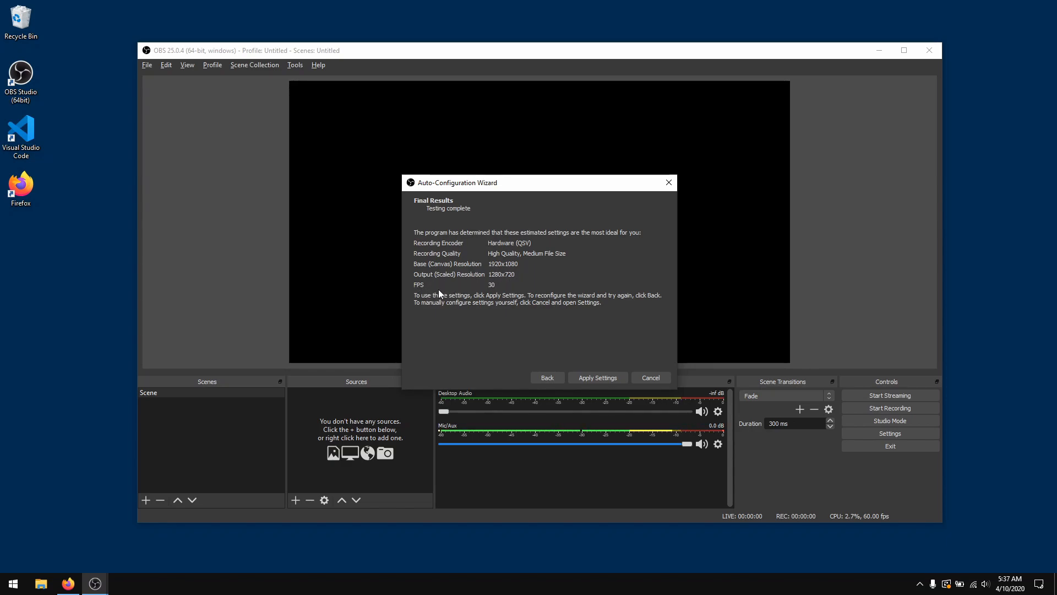
Return to the wizard's video settings, set the FPS to 60, and apply the retested settings
{"action": "left_click", "coordinate": [547, 376]}
{"action": "left_click", "coordinate": [497, 249]}
{"action": "left_click", "coordinate": [508, 278]}
{"action": "left_click", "coordinate": [602, 378]}
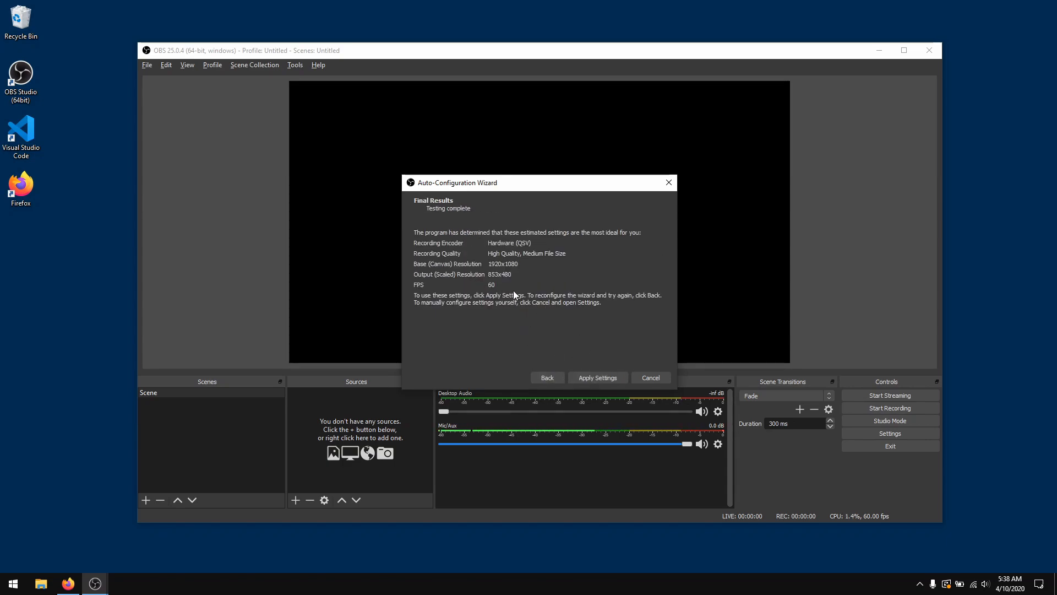
{"action": "left_click", "coordinate": [592, 379]}
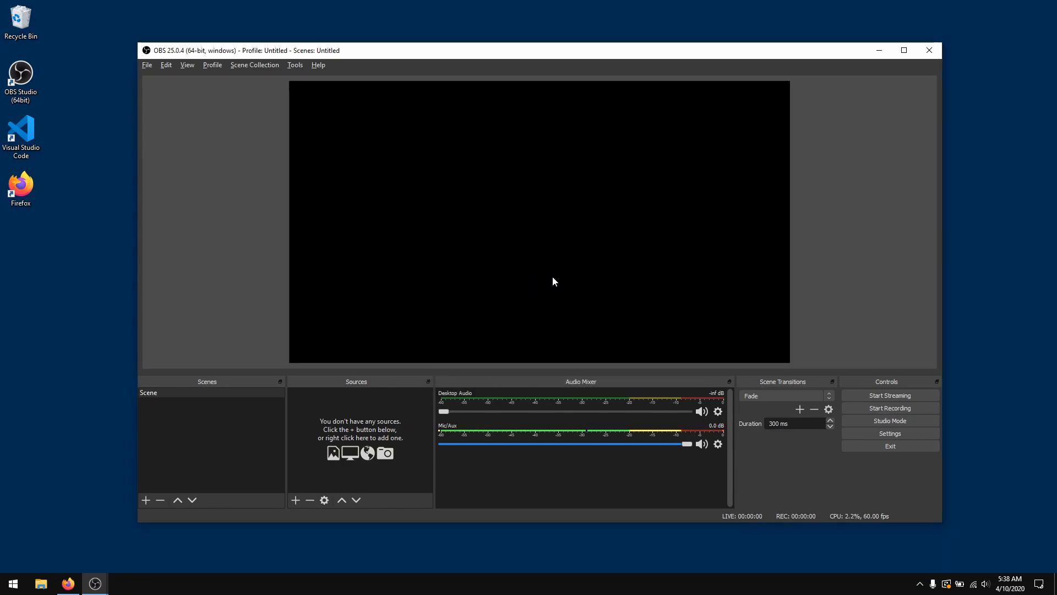
In the output settings, select Hardware (QSV) as the streaming encoder and check the choice of recording folder
{"action": "left_click", "coordinate": [906, 433]}
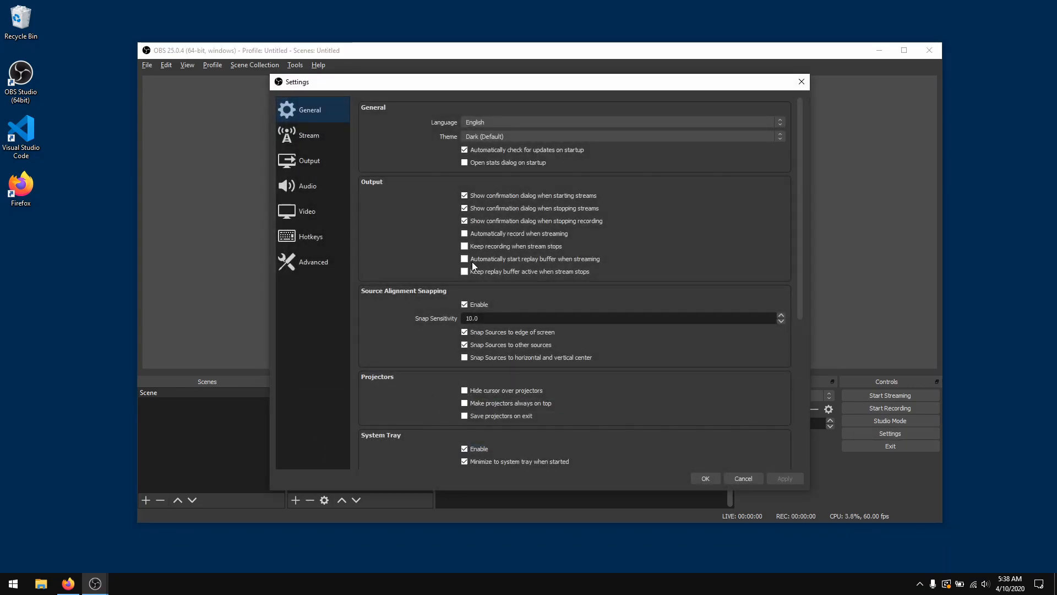
{"action": "left_click", "coordinate": [306, 166]}
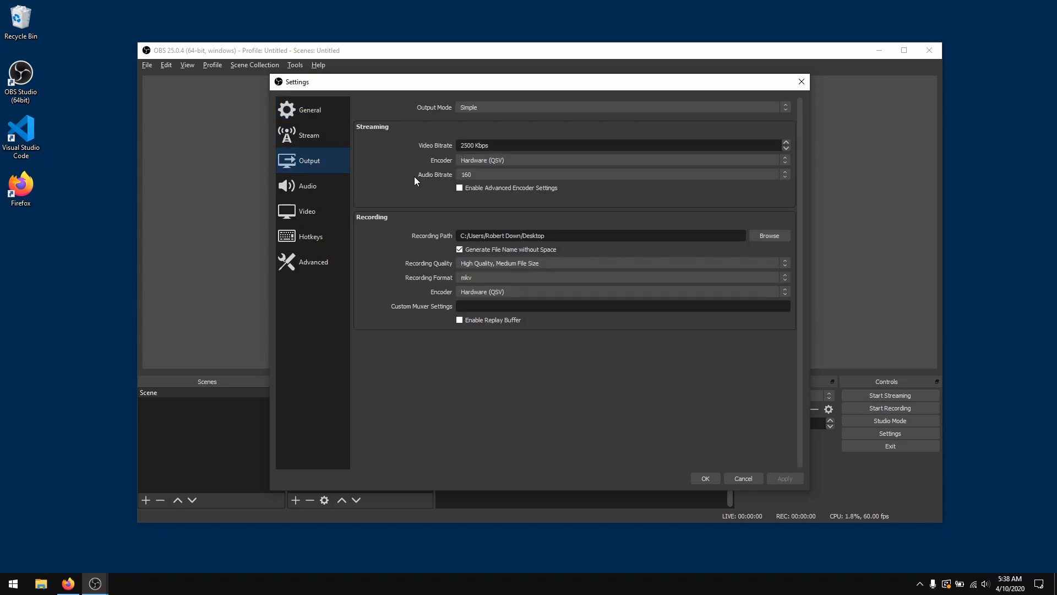
{"action": "left_click", "coordinate": [528, 160]}
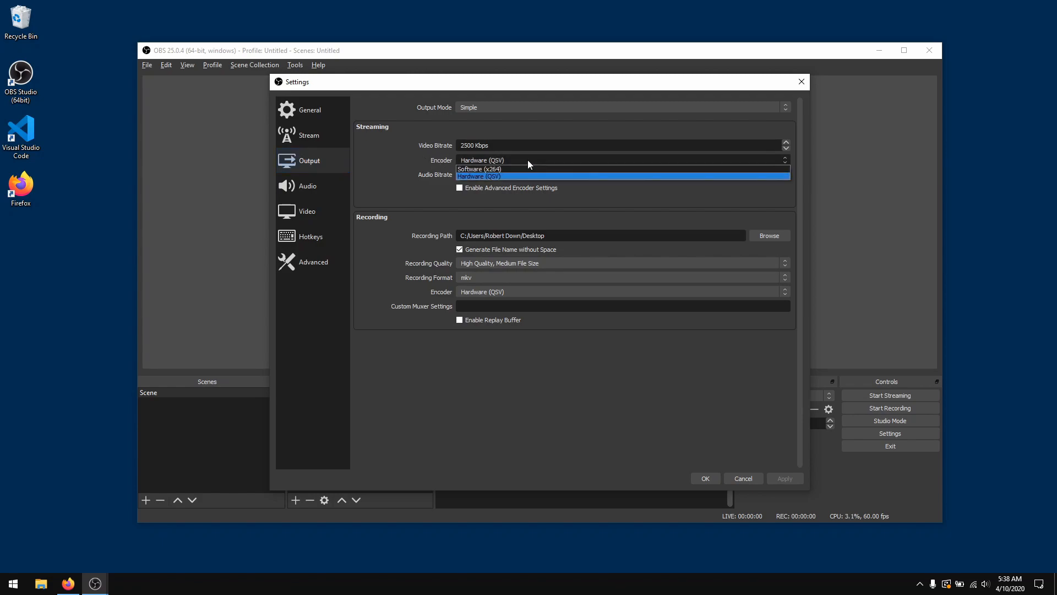
{"action": "left_click", "coordinate": [527, 175]}
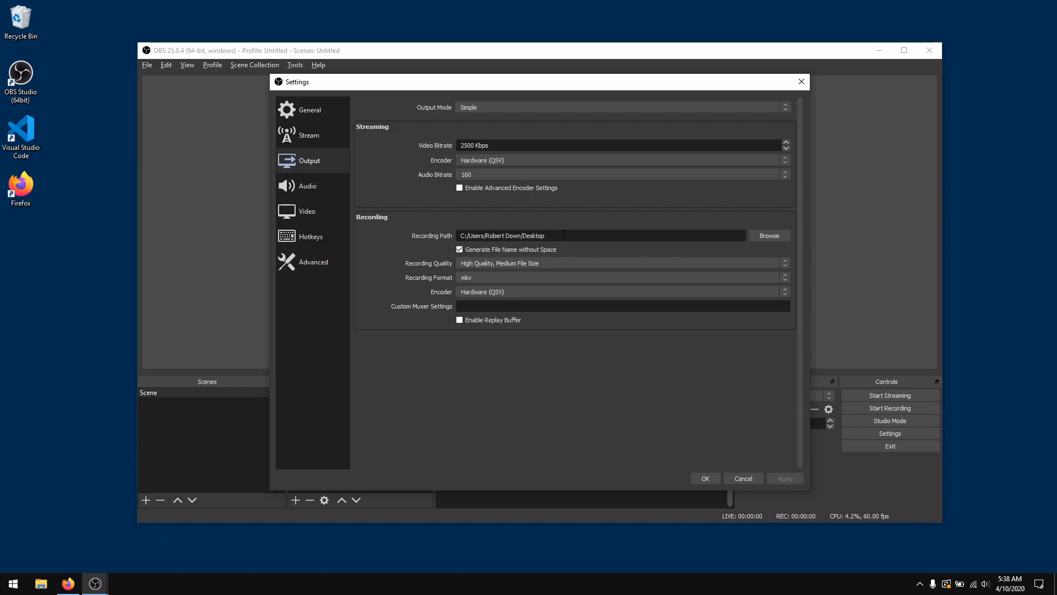
{"action": "left_click", "coordinate": [769, 235]}
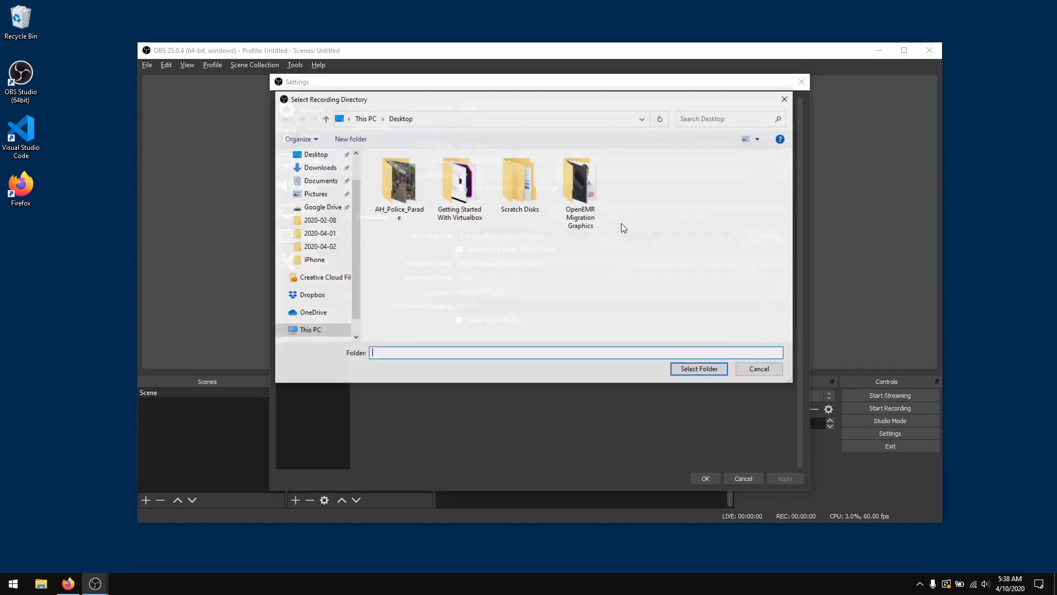
{"action": "left_click", "coordinate": [759, 369]}
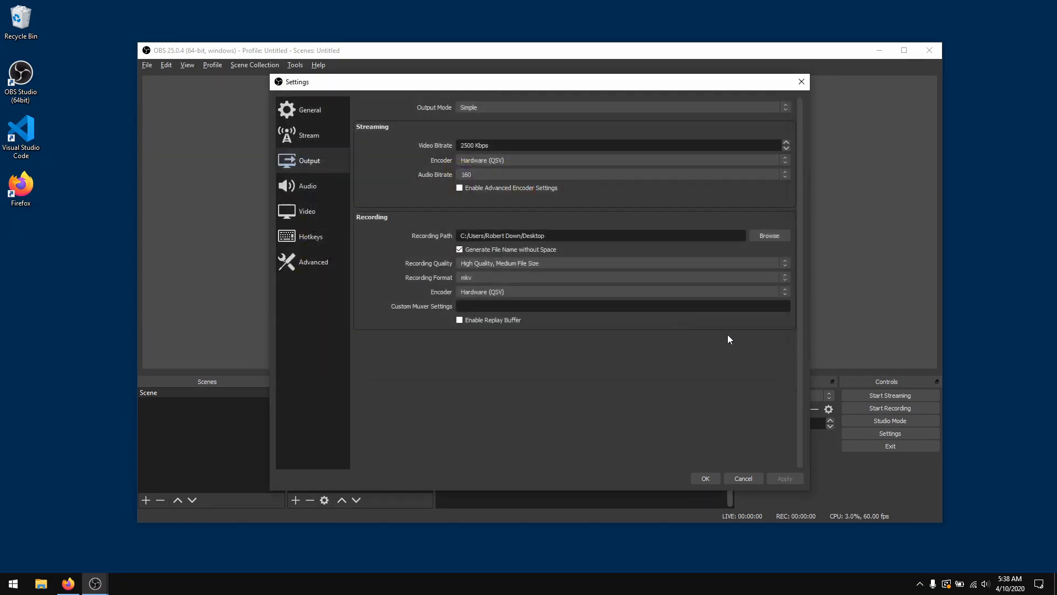
Set the recording quality to Lossless Quality, Tremendously Large File Size, and accept the use of lossless quality
{"action": "left_click", "coordinate": [516, 262]}
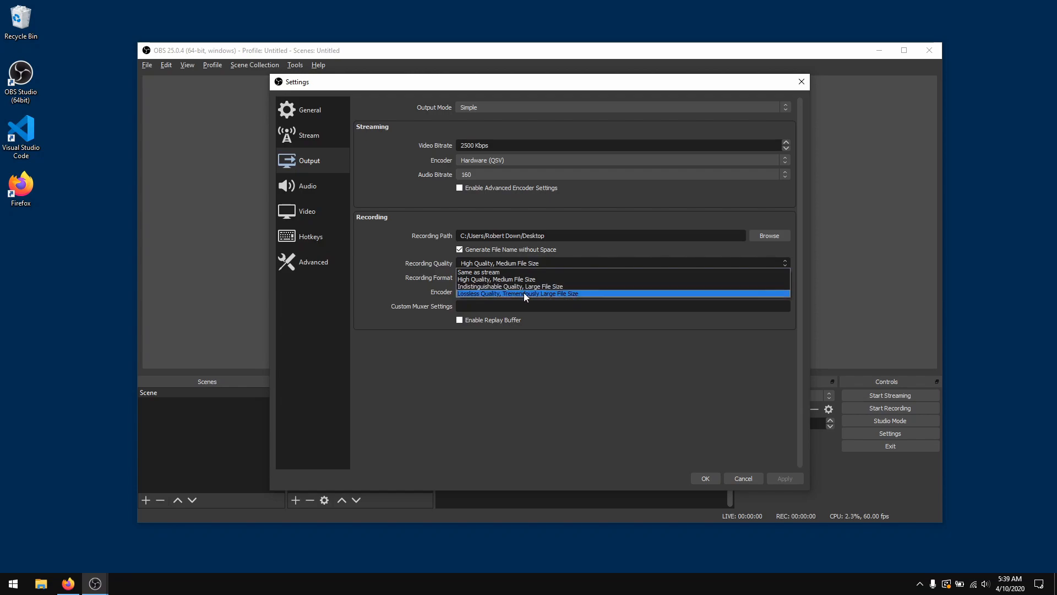
{"action": "left_click", "coordinate": [569, 292]}
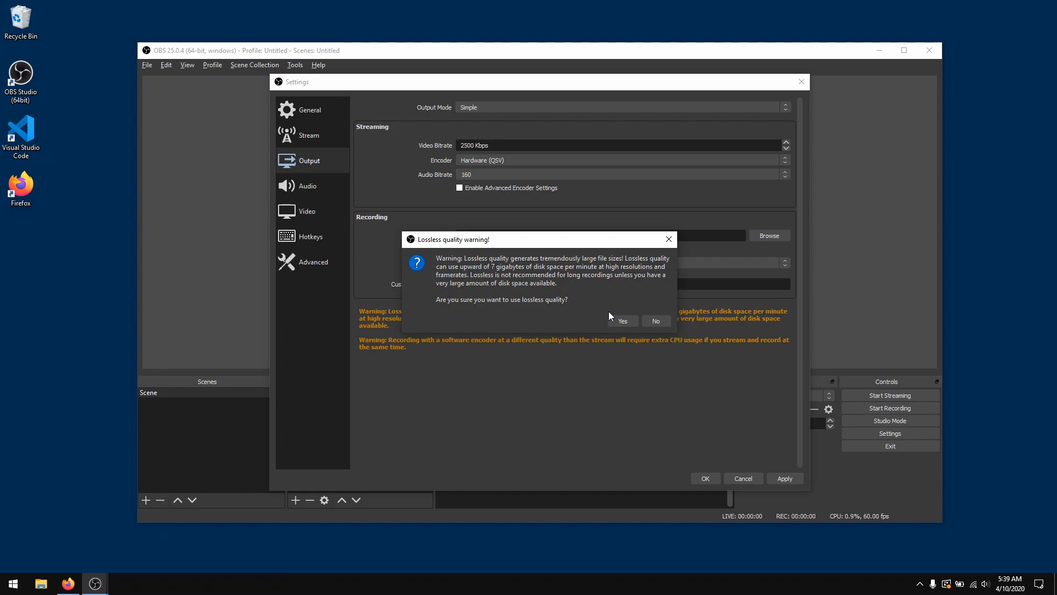
{"action": "left_click", "coordinate": [619, 321]}
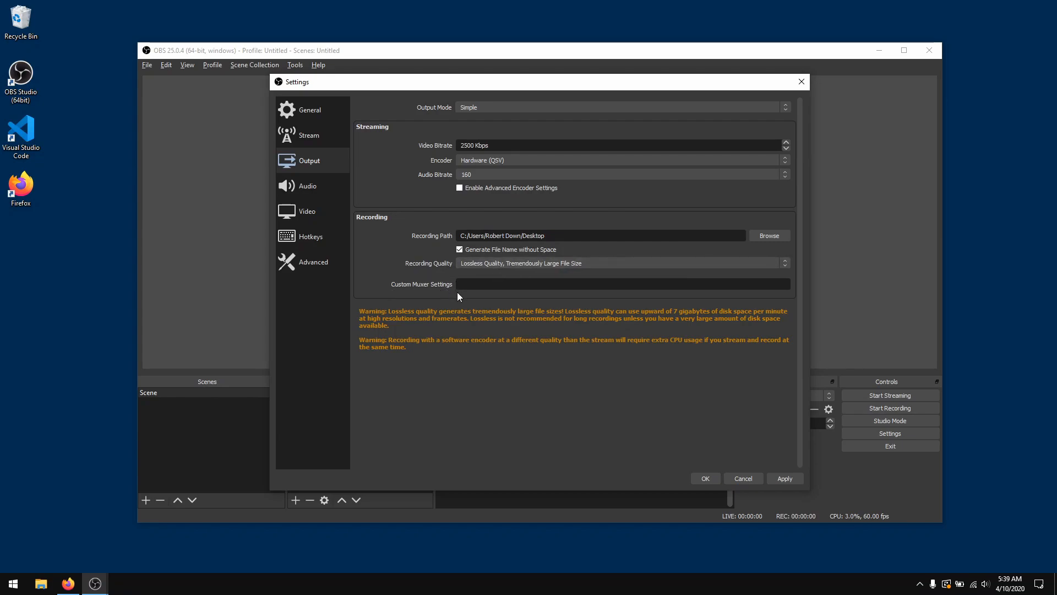
Open the audio settings and review the available sample rates, keeping 48 kHz
{"action": "left_click", "coordinate": [346, 190]}
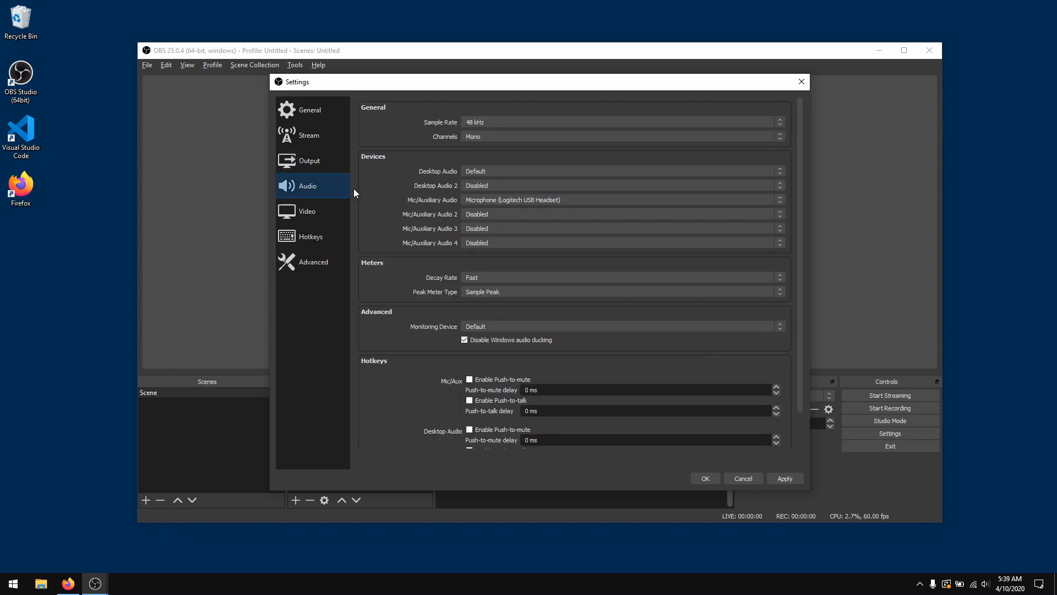
{"action": "left_click", "coordinate": [495, 119]}
{"action": "left_click", "coordinate": [496, 119]}
{"action": "left_click", "coordinate": [496, 122]}
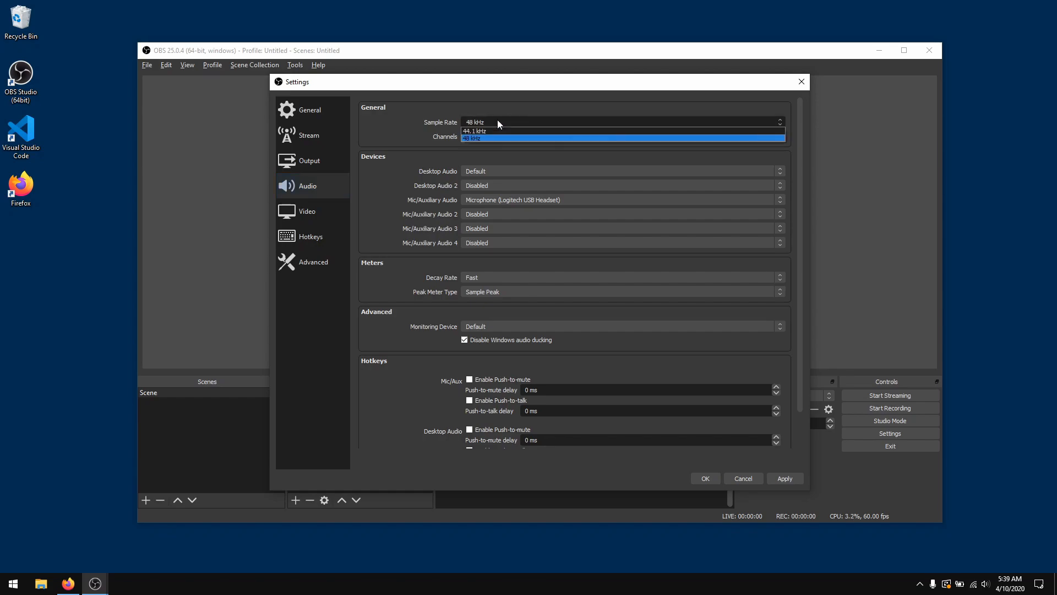
{"action": "left_click", "coordinate": [497, 120]}
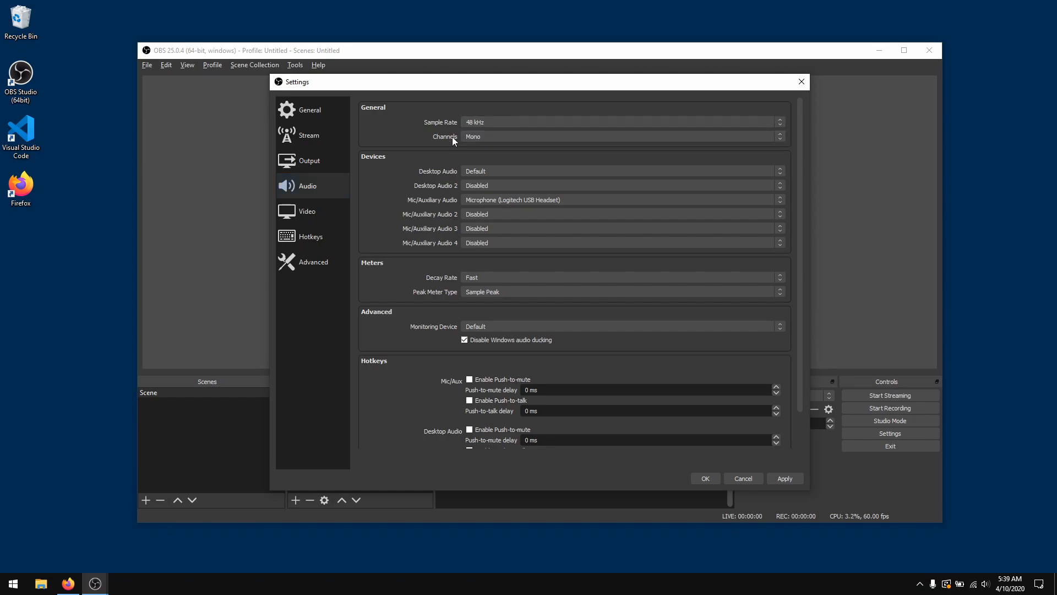
Try the Stereo channel option, return the audio channels to Mono, and look over the remaining audio settings
{"action": "left_click", "coordinate": [519, 138]}
{"action": "left_click", "coordinate": [520, 157]}
{"action": "left_click", "coordinate": [536, 137]}
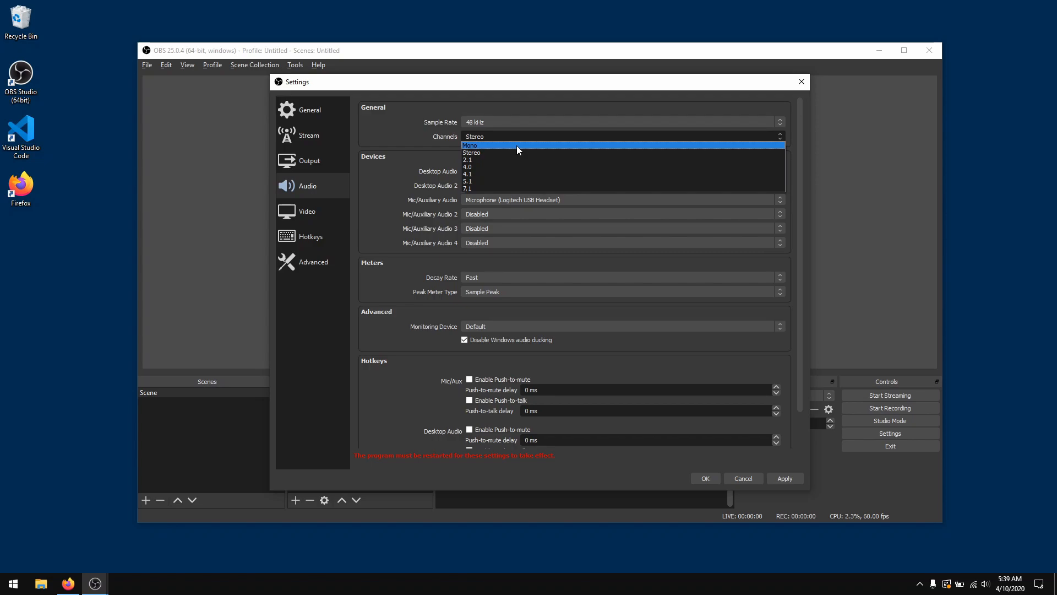
{"action": "left_click", "coordinate": [516, 146]}
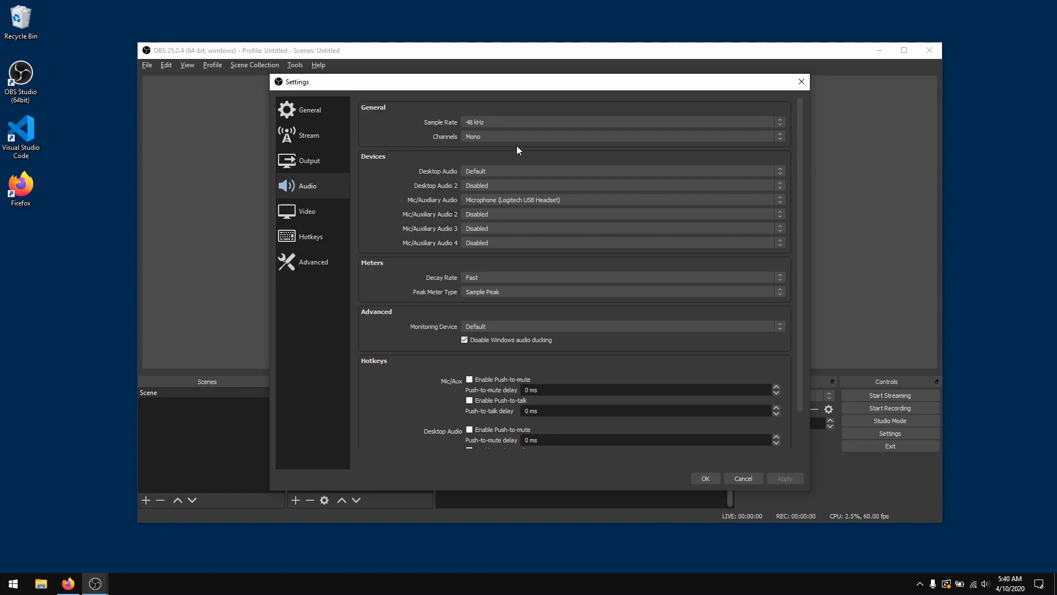
{"action": "scroll", "coordinate": [383, 267], "scroll_direction": "down", "scroll_amount": 2}
{"action": "scroll", "coordinate": [384, 267], "scroll_direction": "up", "scroll_amount": 2}
Set the output (scaled) resolution to 1920x1080 in the video settings and save the settings
{"action": "left_click", "coordinate": [322, 208]}
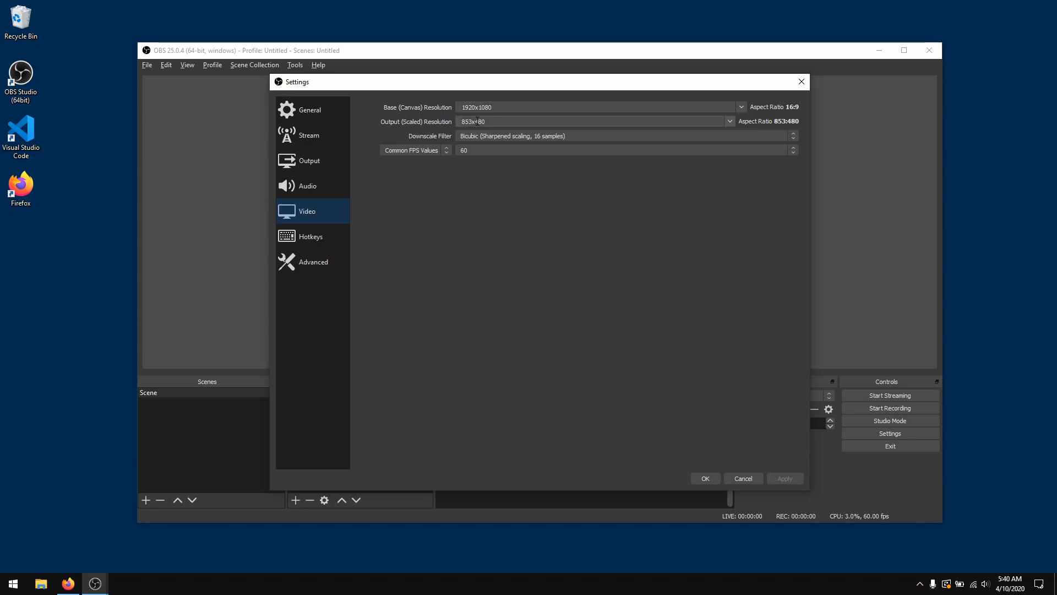
{"action": "left_click", "coordinate": [500, 121]}
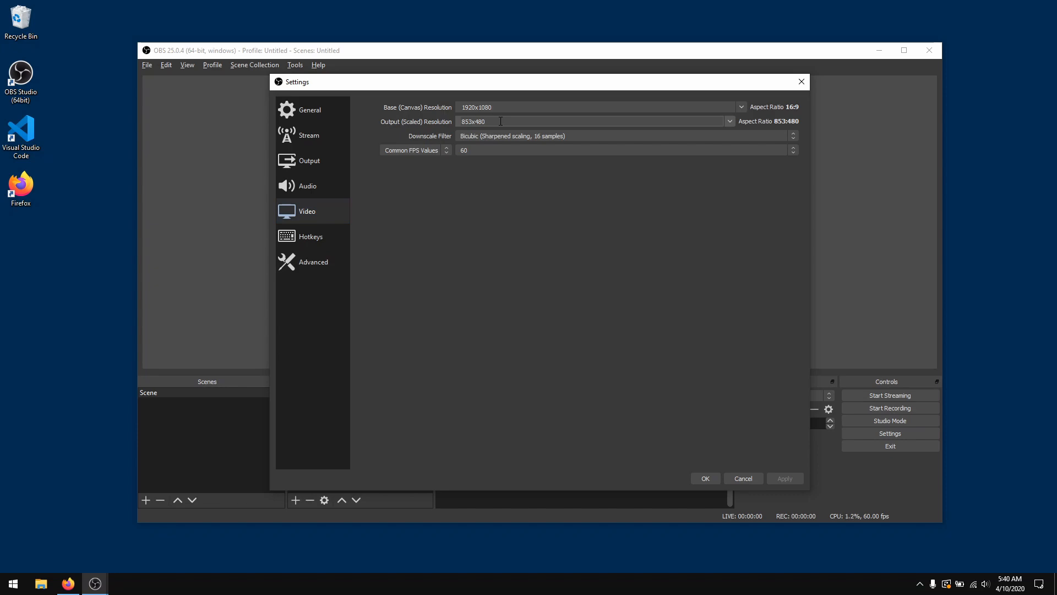
{"action": "left_click", "coordinate": [730, 121]}
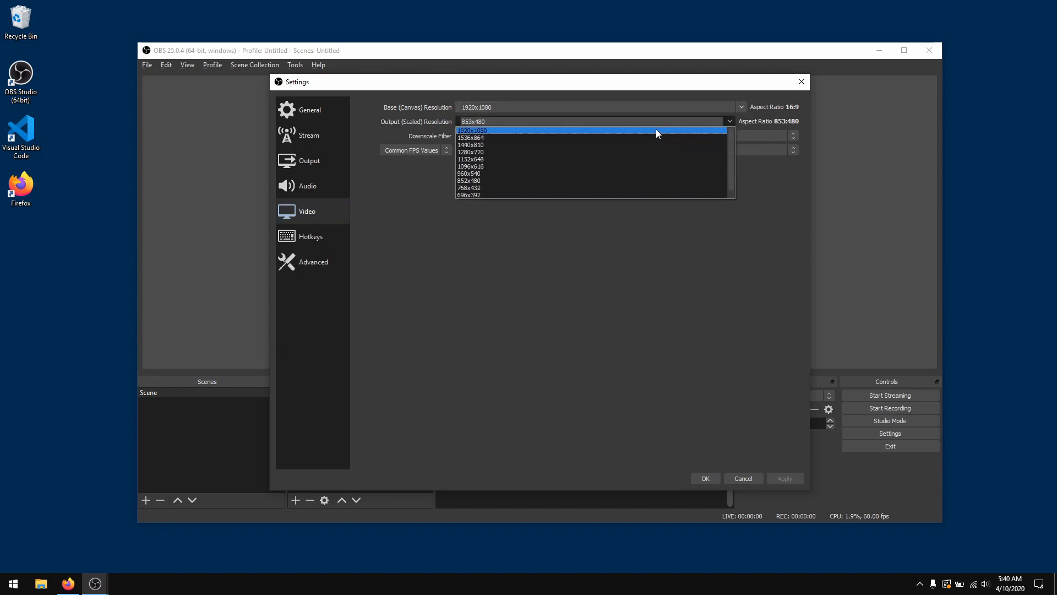
{"action": "left_click", "coordinate": [596, 130]}
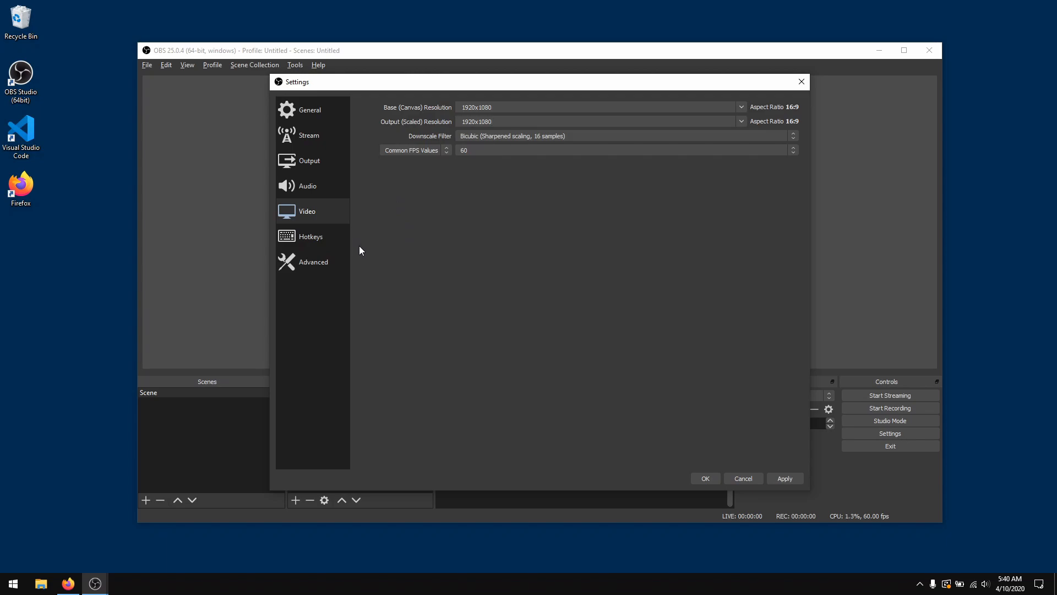
{"action": "left_click", "coordinate": [706, 479]}
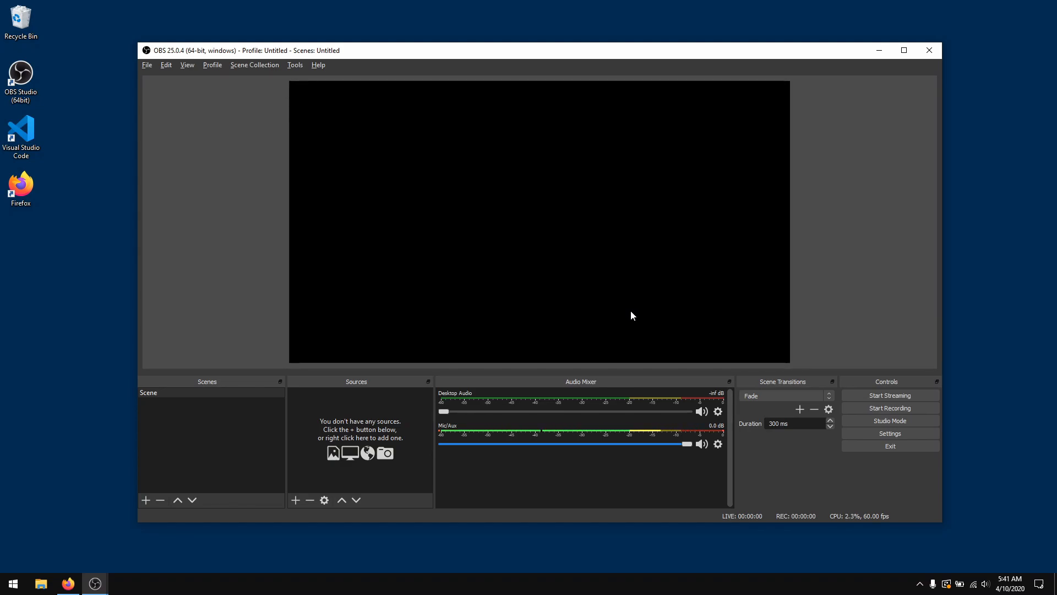
Review the available microphone devices in the Mic/Aux properties and close them without changing the device
{"action": "left_click", "coordinate": [718, 444]}
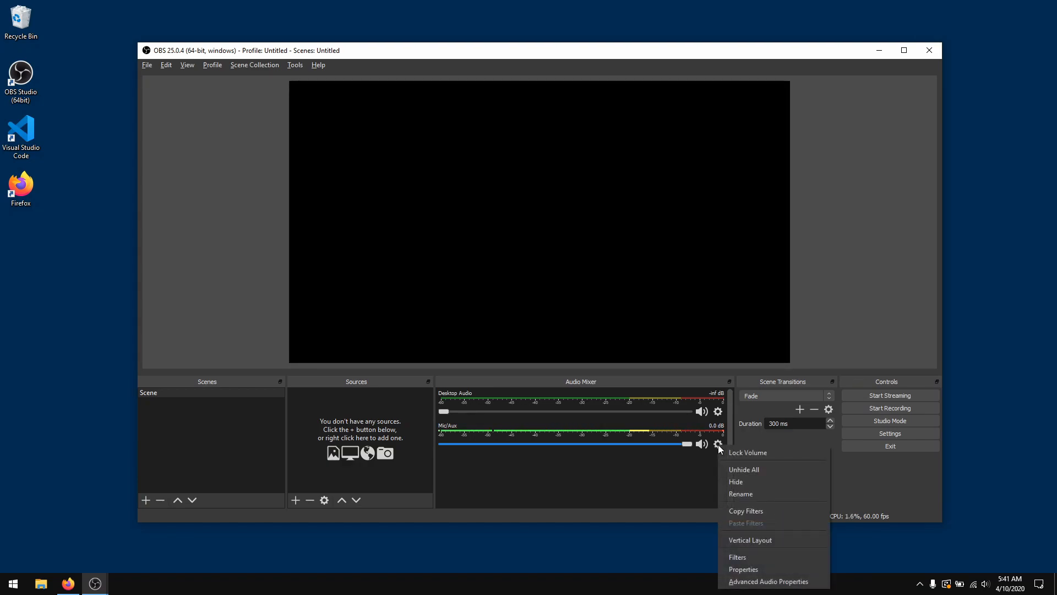
{"action": "left_click", "coordinate": [754, 567]}
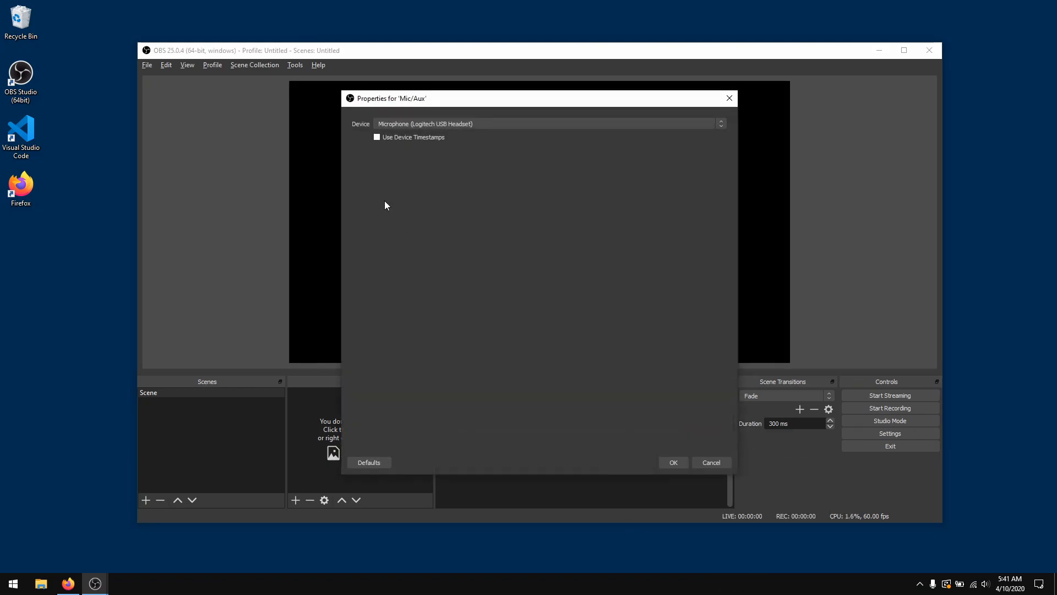
{"action": "left_click", "coordinate": [411, 123]}
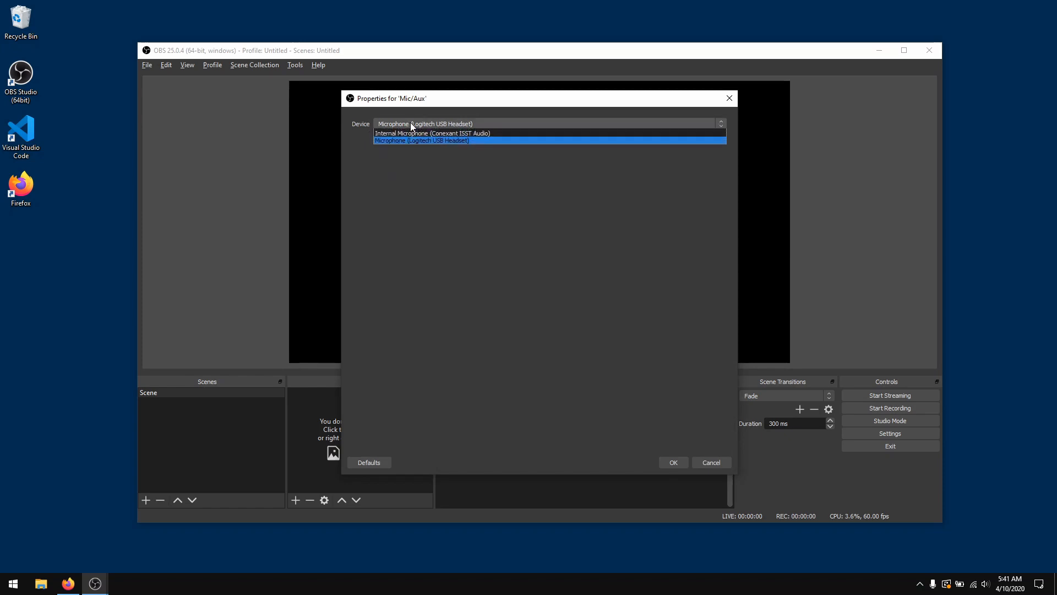
{"action": "left_click", "coordinate": [525, 123]}
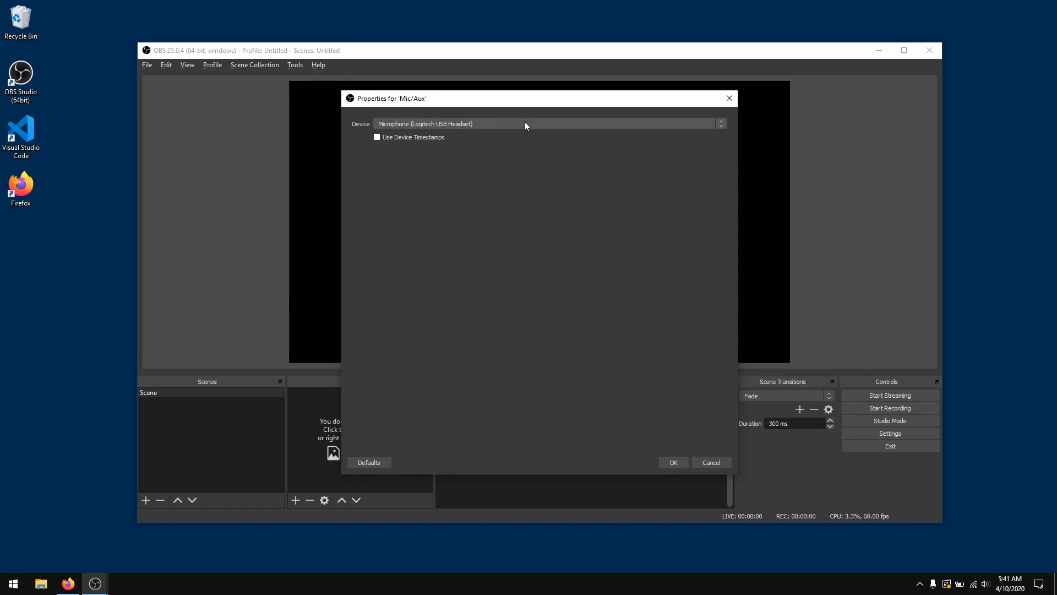
{"action": "left_click", "coordinate": [711, 462]}
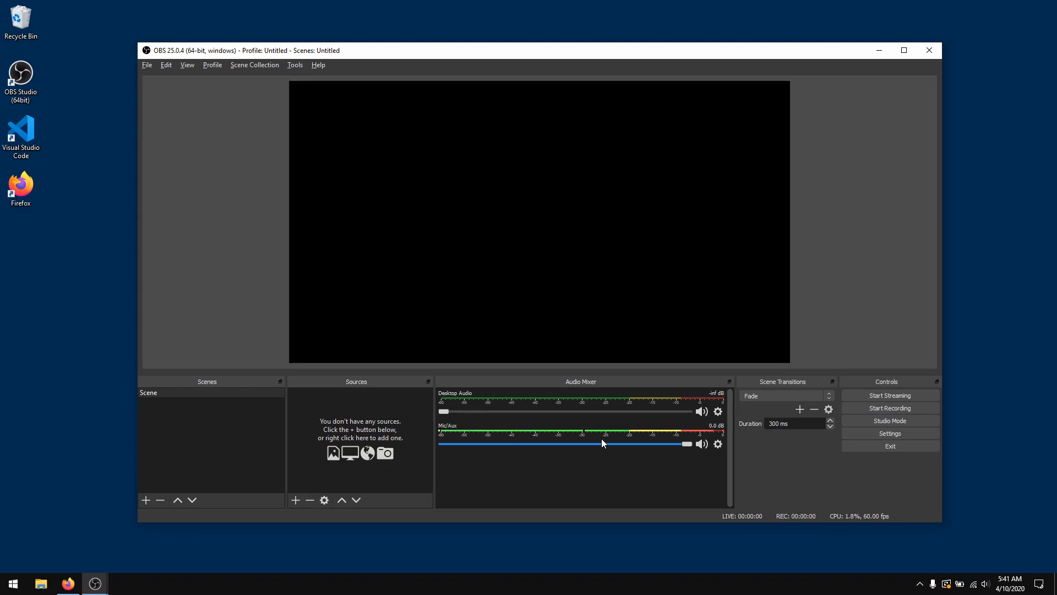
Try several volume levels for the Mic/Aux input and set its level to -6.3 dB
{"action": "left_click_drag", "start_coordinate": [688, 445], "coordinate": [652, 447]}
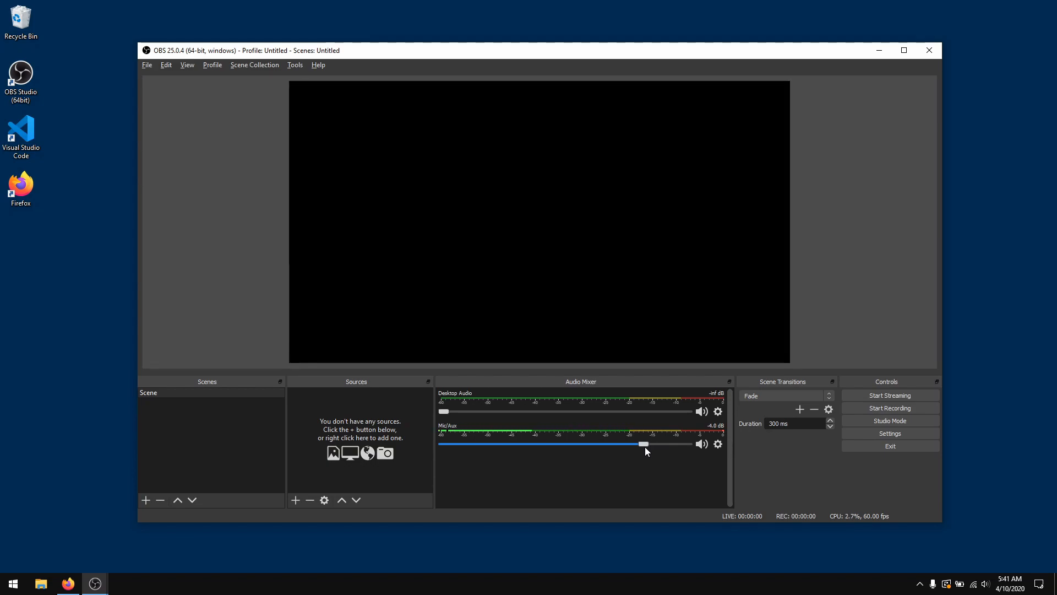
{"action": "left_click_drag", "start_coordinate": [646, 447], "coordinate": [629, 447]}
{"action": "left_click_drag", "start_coordinate": [628, 443], "coordinate": [716, 443]}
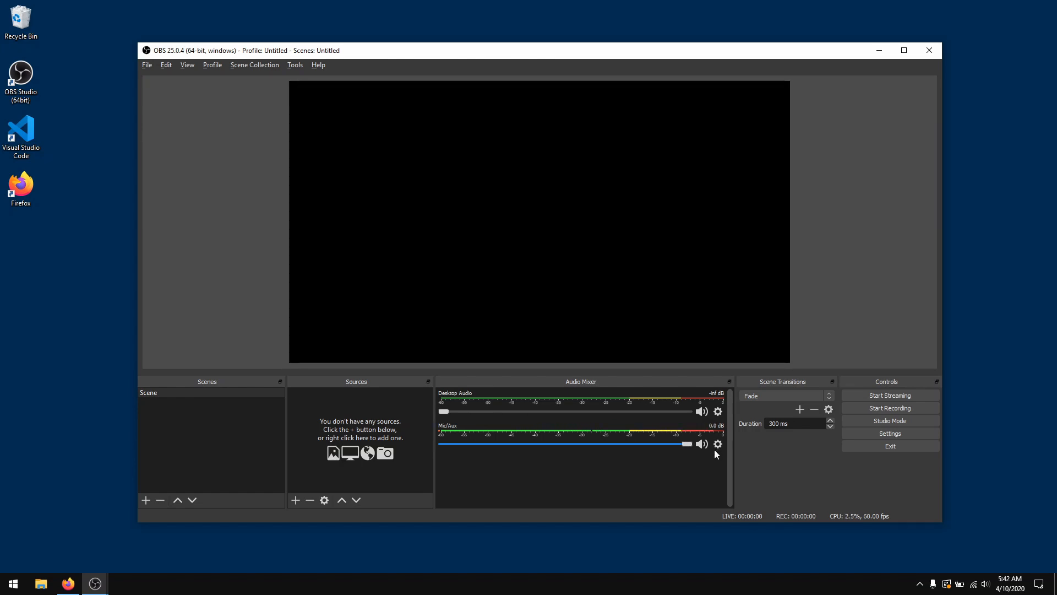
{"action": "left_click_drag", "start_coordinate": [686, 444], "coordinate": [629, 444]}
{"action": "left_click_drag", "start_coordinate": [629, 443], "coordinate": [632, 444]}
{"action": "left_click_drag", "start_coordinate": [625, 445], "coordinate": [625, 445]}
Add a new Display Capture source to the scene, capturing Display 1: 1920x1080 @ 0,0 with the cursor included
{"action": "left_click", "coordinate": [212, 392]}
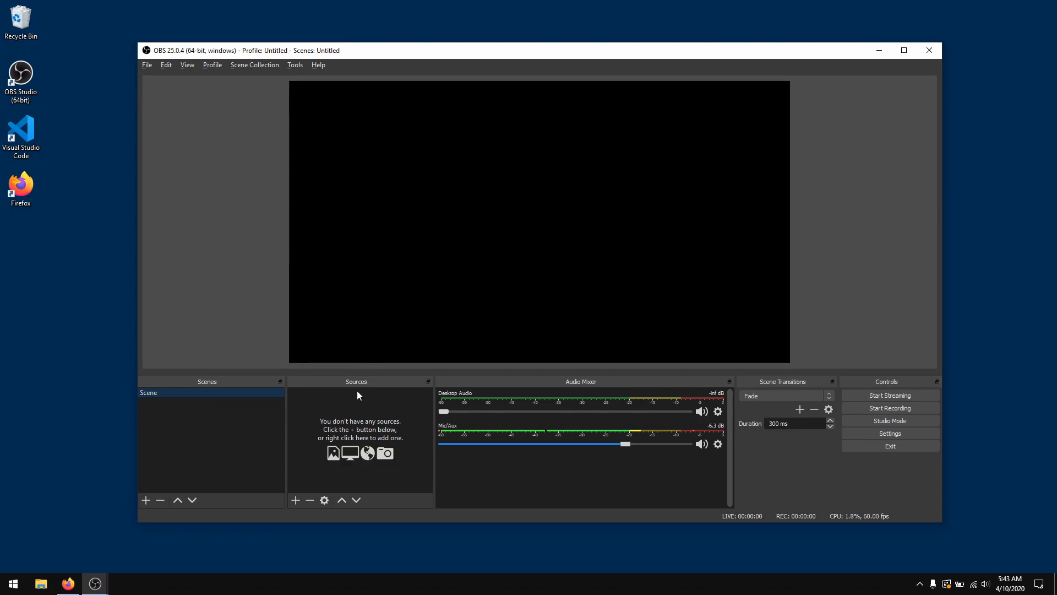
{"action": "left_click", "coordinate": [296, 500]}
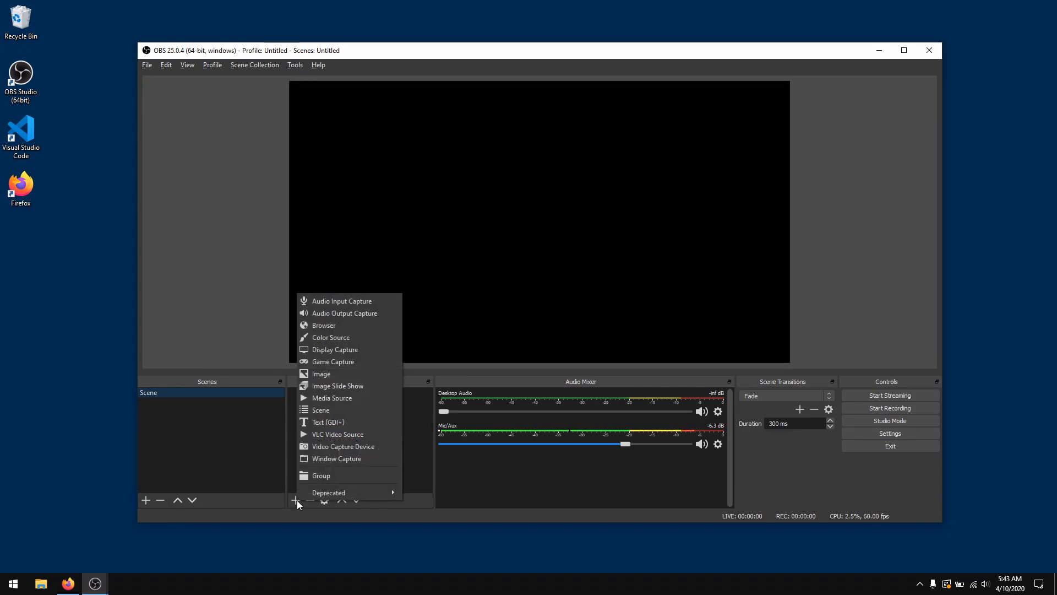
{"action": "left_click", "coordinate": [343, 352]}
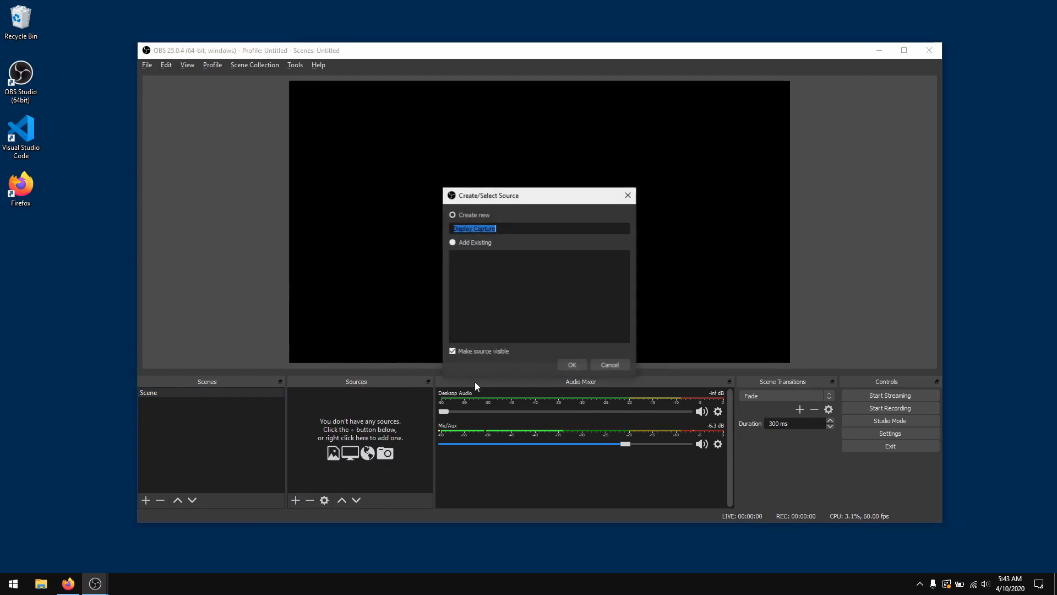
{"action": "left_click", "coordinate": [572, 367]}
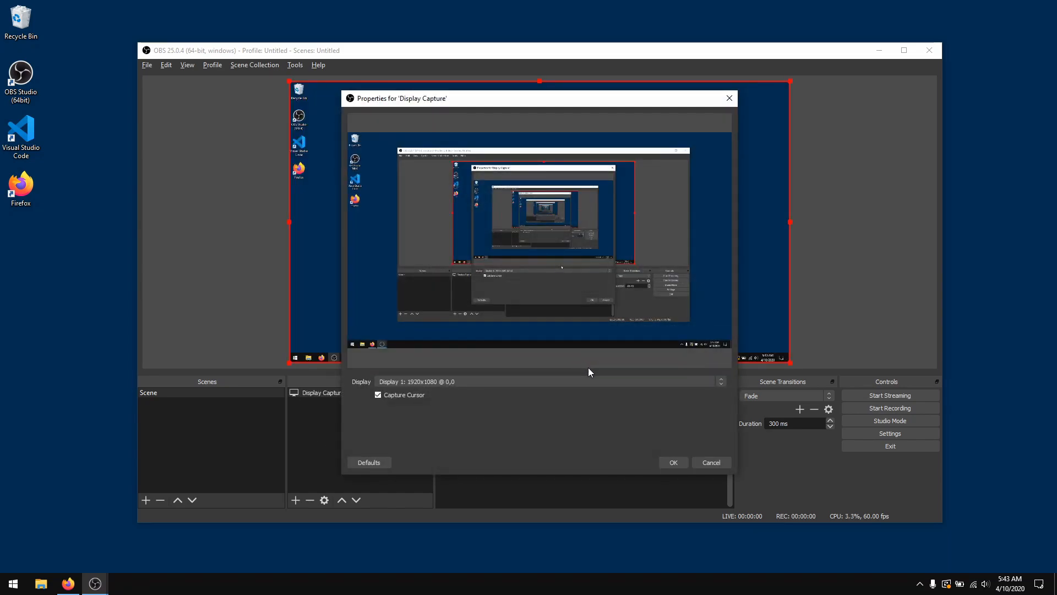
{"action": "left_click", "coordinate": [444, 381]}
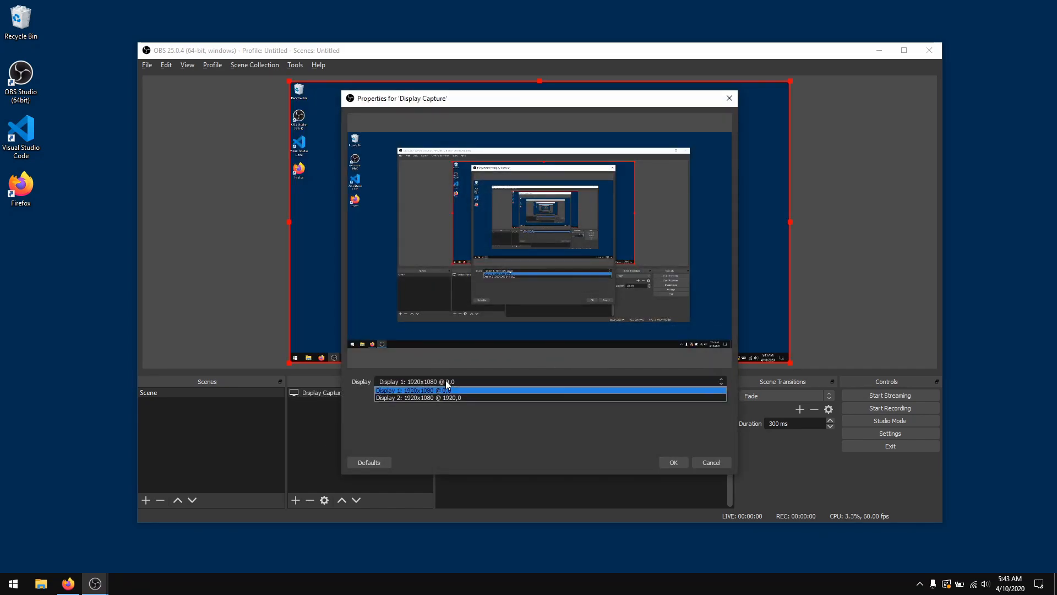
{"action": "left_click", "coordinate": [485, 394]}
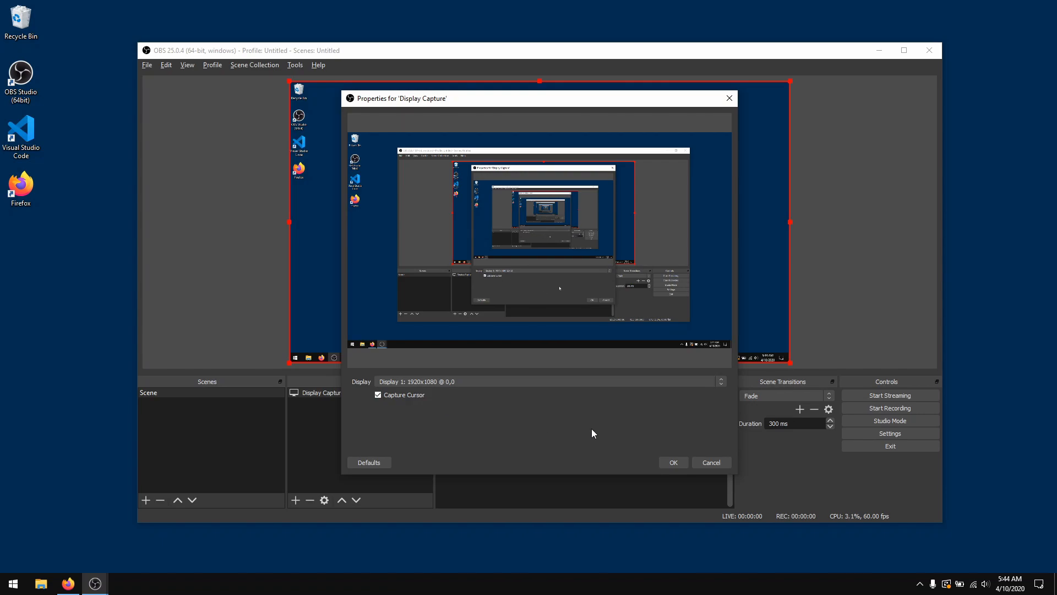
{"action": "left_click", "coordinate": [674, 462]}
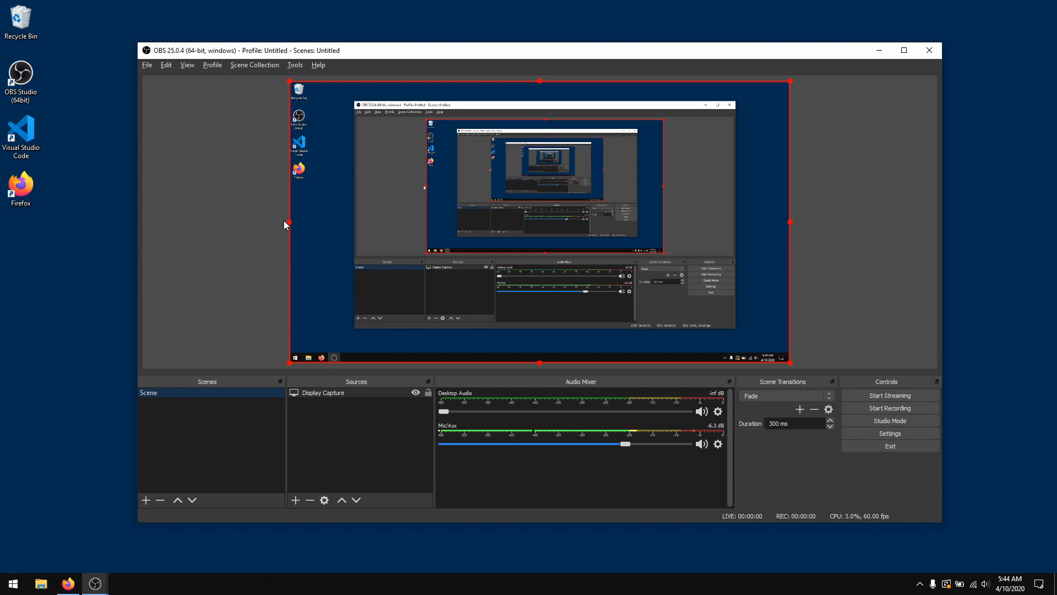
Narrow the main window and move it closer to the middle of the desktop
{"action": "left_click_drag", "start_coordinate": [140, 219], "coordinate": [365, 219]}
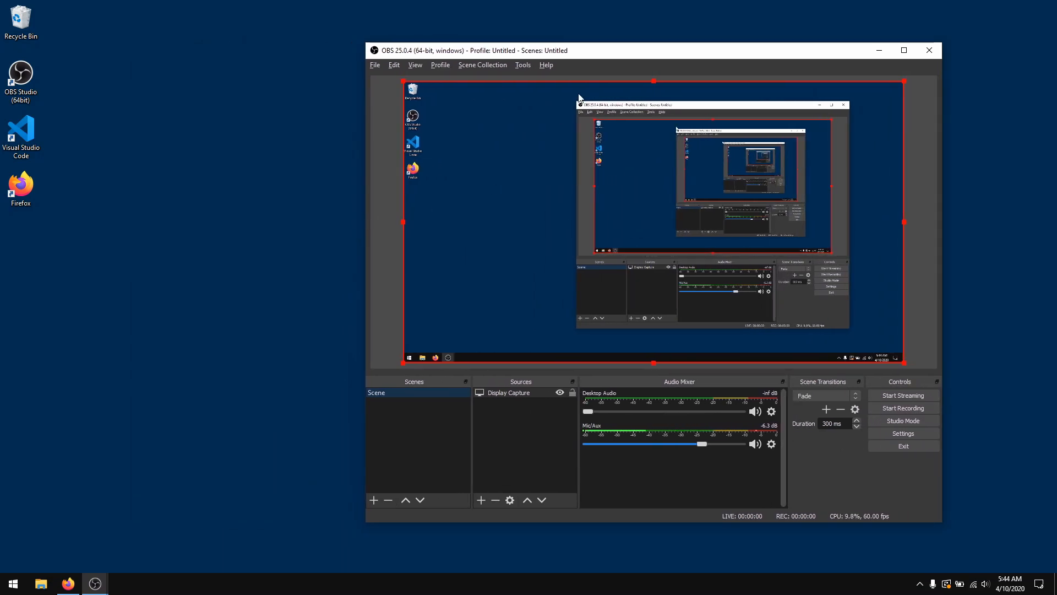
{"action": "left_click_drag", "start_coordinate": [495, 50], "coordinate": [341, 52]}
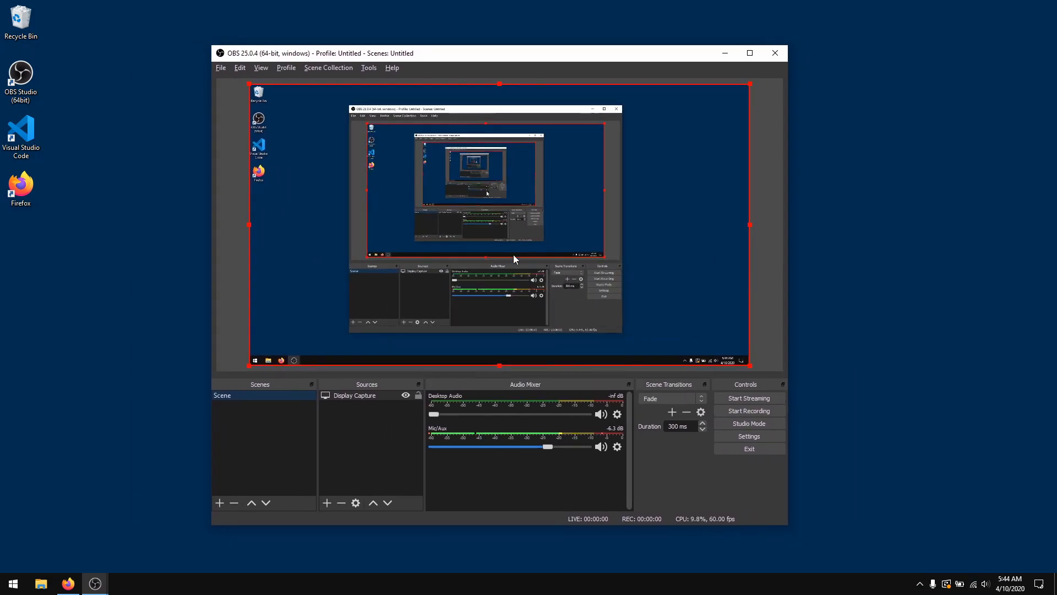
Switch the Display Capture source to Display 2: 1920x1080 @ 1920,0
{"action": "right_click", "coordinate": [377, 396]}
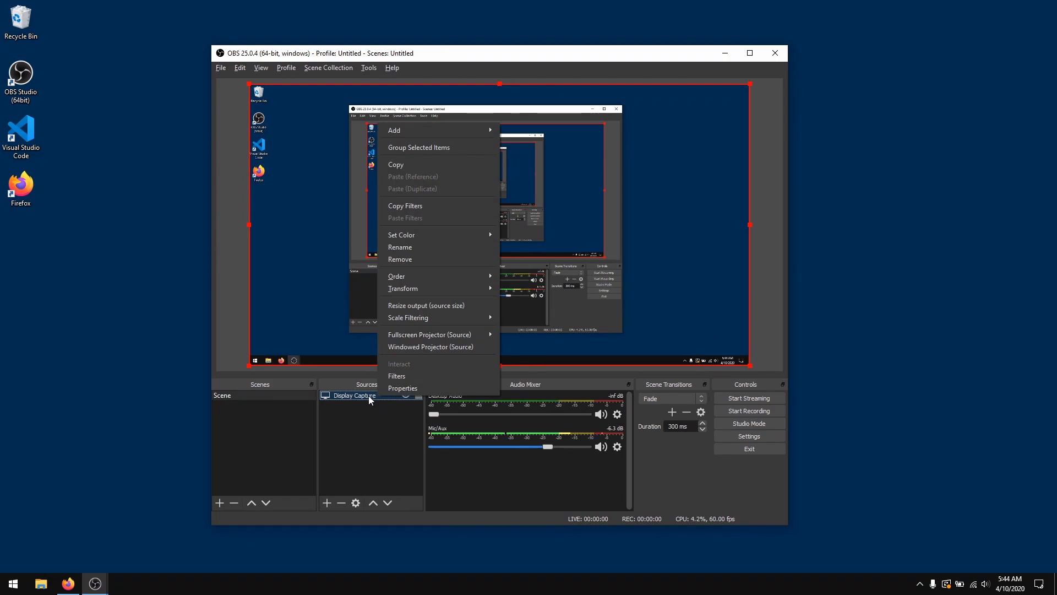
{"action": "left_click", "coordinate": [401, 389]}
{"action": "left_click", "coordinate": [363, 384]}
{"action": "left_click", "coordinate": [372, 400]}
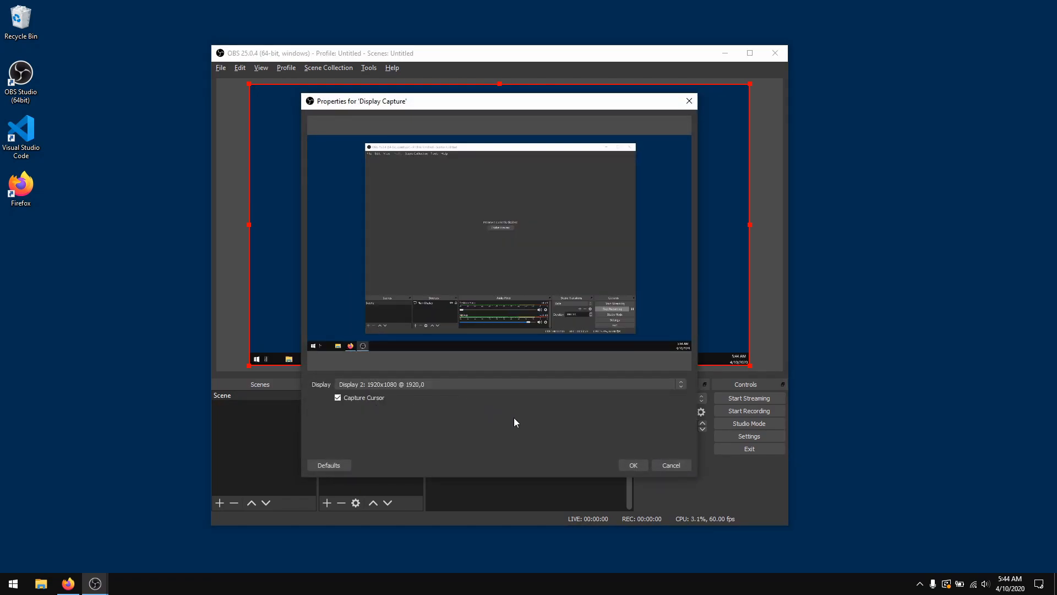
{"action": "left_click", "coordinate": [630, 466]}
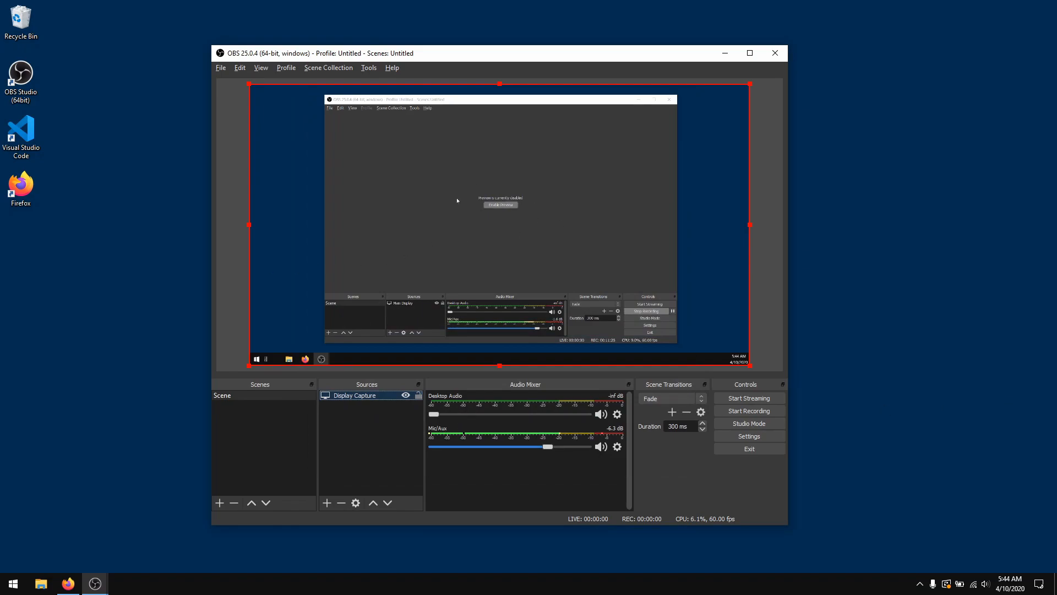
Minimize the window on the second display, bring up Firefox, move it to that display and maximize it
{"action": "left_click_drag", "start_coordinate": [566, 100], "coordinate": [571, 99]}
{"action": "left_click", "coordinate": [640, 100]}
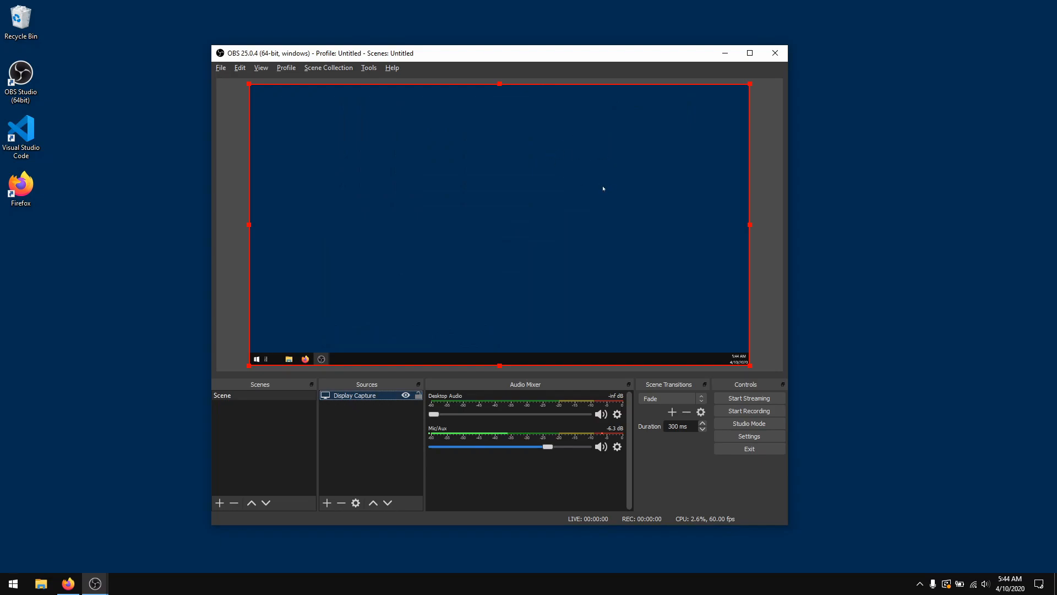
{"action": "left_click", "coordinate": [310, 361]}
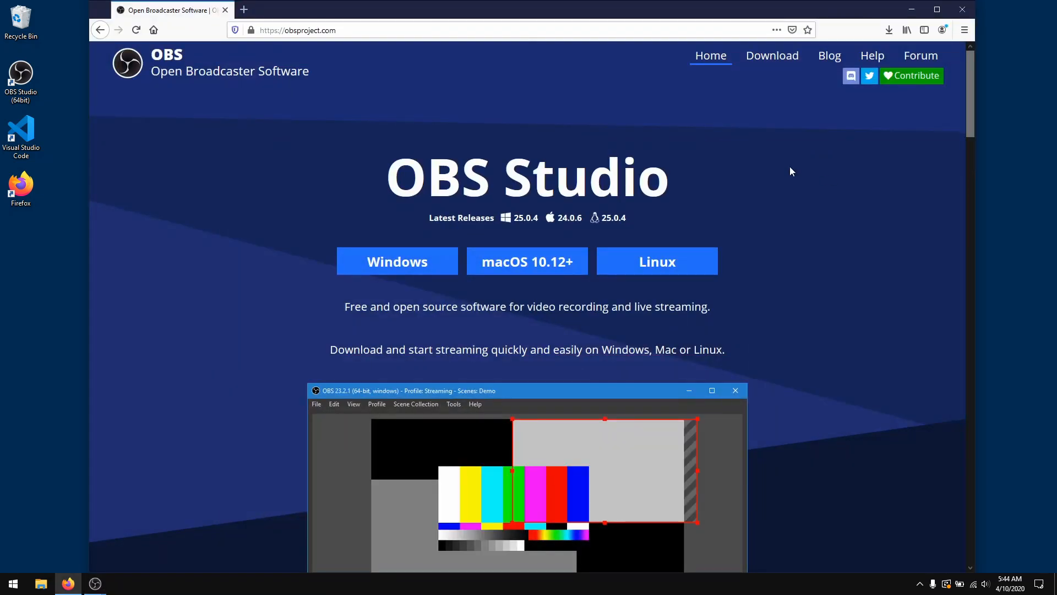
{"action": "left_click_drag", "start_coordinate": [503, 19], "coordinate": [1056, 78]}
{"action": "double_click", "coordinate": [514, 118]}
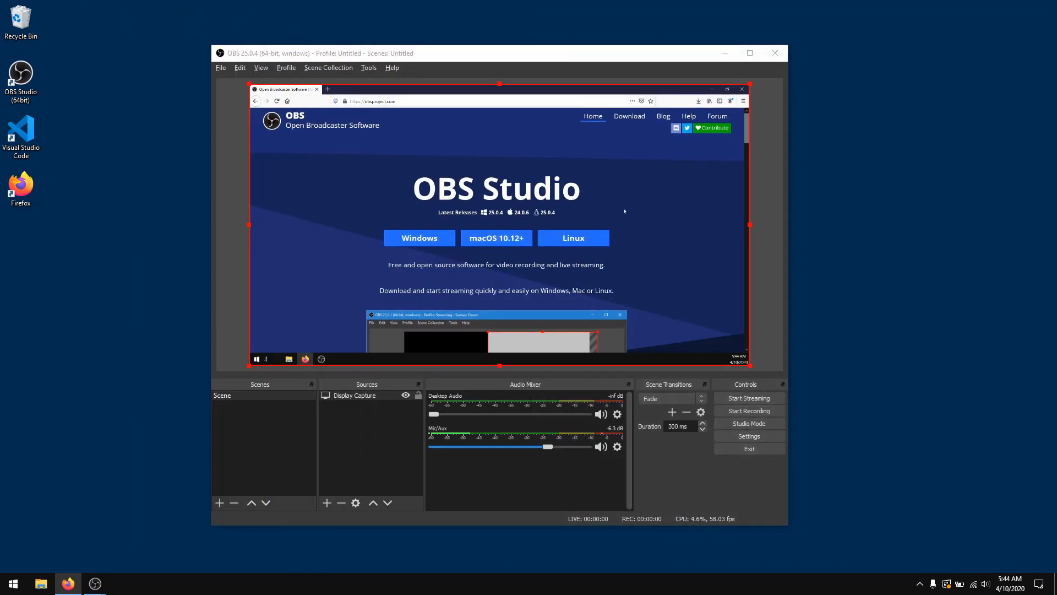
Scroll through the OBS website on the second display to check the live capture in the preview
{"action": "scroll", "coordinate": [644, 209], "scroll_direction": "down", "scroll_amount": 2}
{"action": "scroll", "coordinate": [644, 209], "scroll_direction": "down", "scroll_amount": 15}
{"action": "scroll", "coordinate": [647, 209], "scroll_direction": "up", "scroll_amount": 2}
{"action": "scroll", "coordinate": [647, 209], "scroll_direction": "up", "scroll_amount": 4}
{"action": "scroll", "coordinate": [647, 208], "scroll_direction": "up", "scroll_amount": 8}
Move the Firefox window back to the main display, enlarge it to nearly the full desktop height, and minimize it
{"action": "left_click_drag", "start_coordinate": [679, 90], "coordinate": [635, 107]}
{"action": "left_click_drag", "start_coordinate": [1056, 66], "coordinate": [708, 53]}
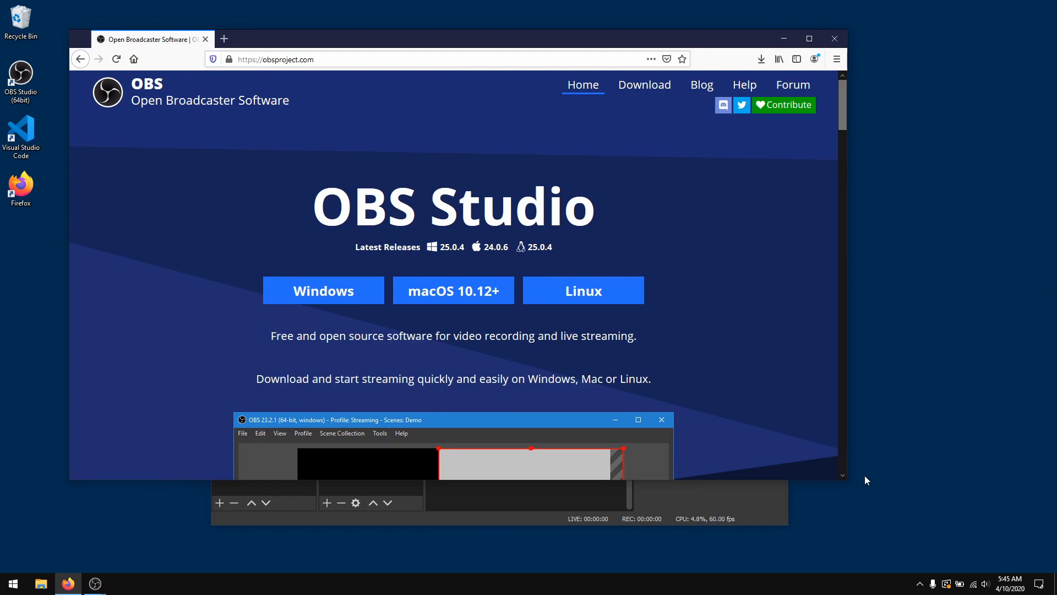
{"action": "left_click_drag", "start_coordinate": [846, 481], "coordinate": [978, 586]}
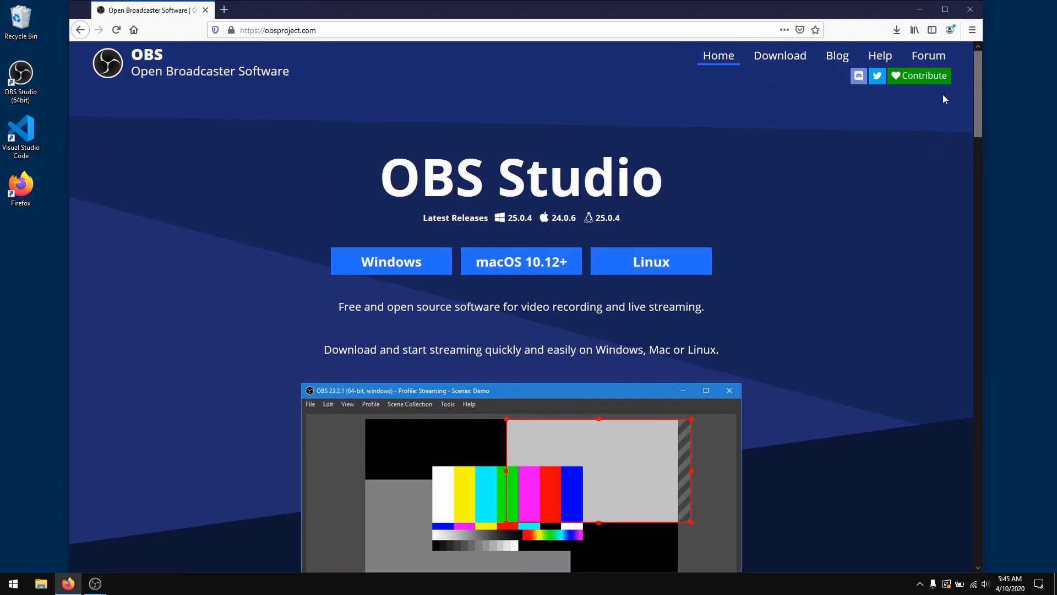
{"action": "left_click", "coordinate": [919, 9]}
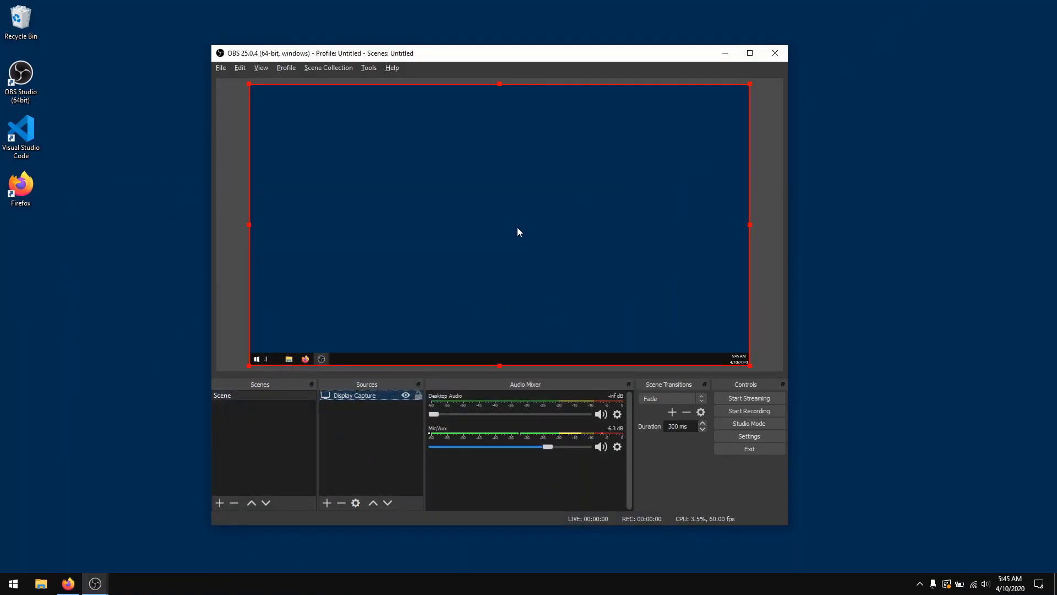
Shift the main window slightly and set the Display Capture source back to Display 1: 1920x1080 @ 0,0
{"action": "left_click_drag", "start_coordinate": [562, 58], "coordinate": [589, 60]}
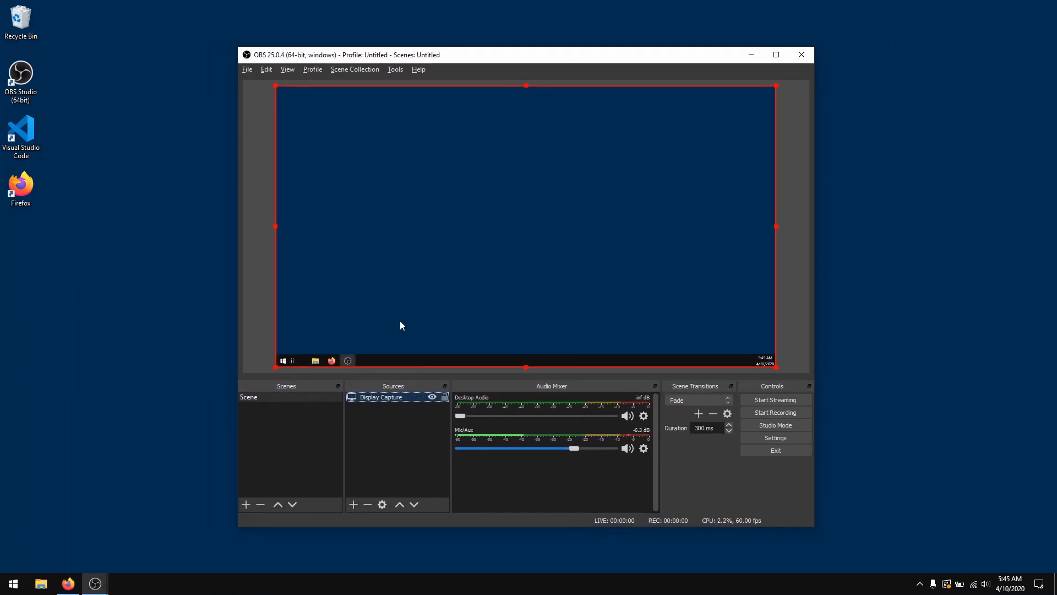
{"action": "left_click", "coordinate": [382, 505]}
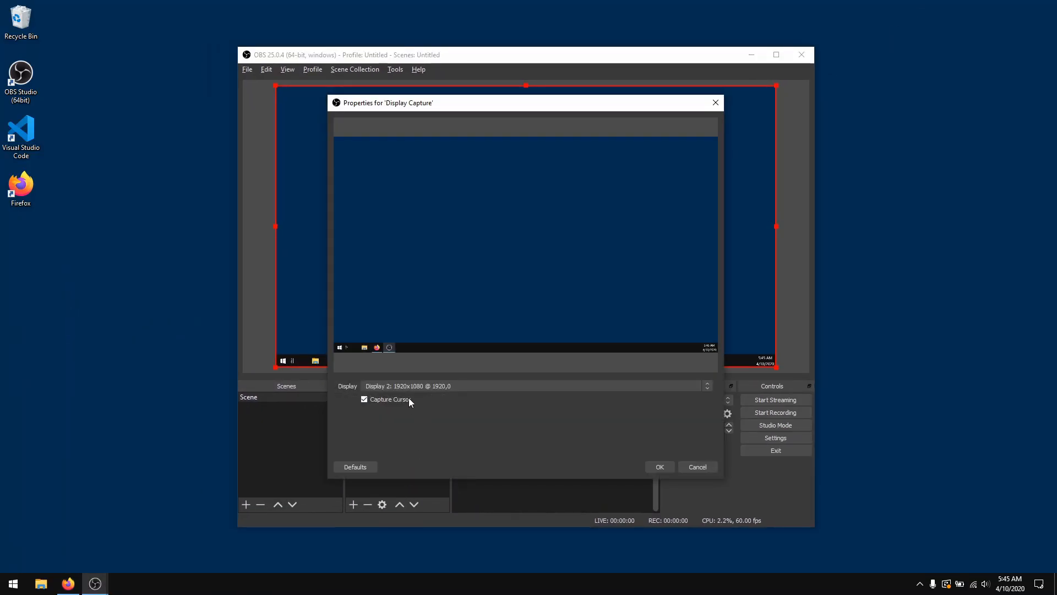
{"action": "left_click", "coordinate": [408, 387]}
{"action": "left_click", "coordinate": [404, 394]}
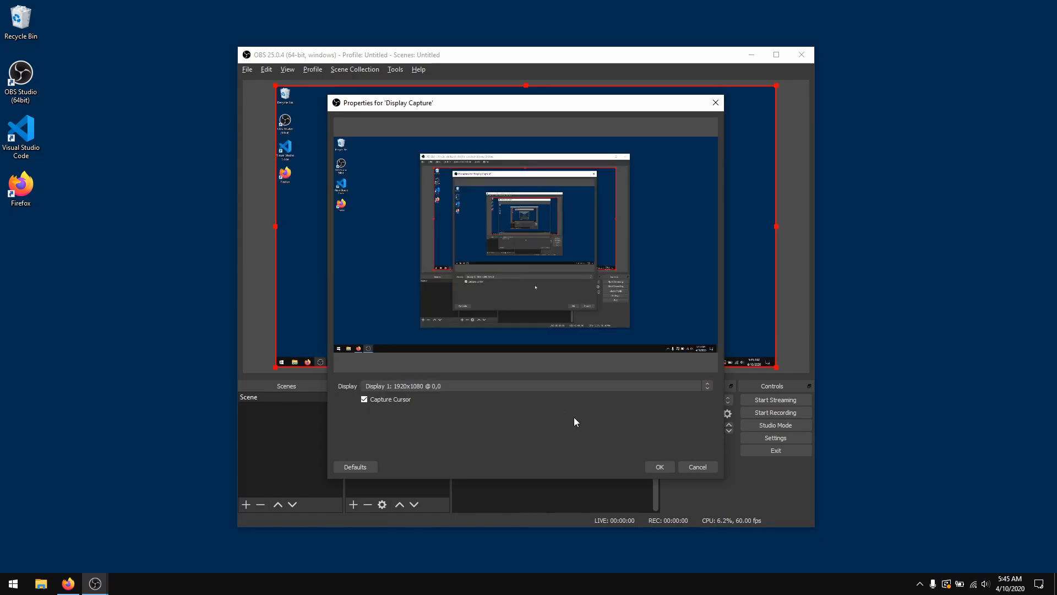
{"action": "left_click", "coordinate": [655, 467]}
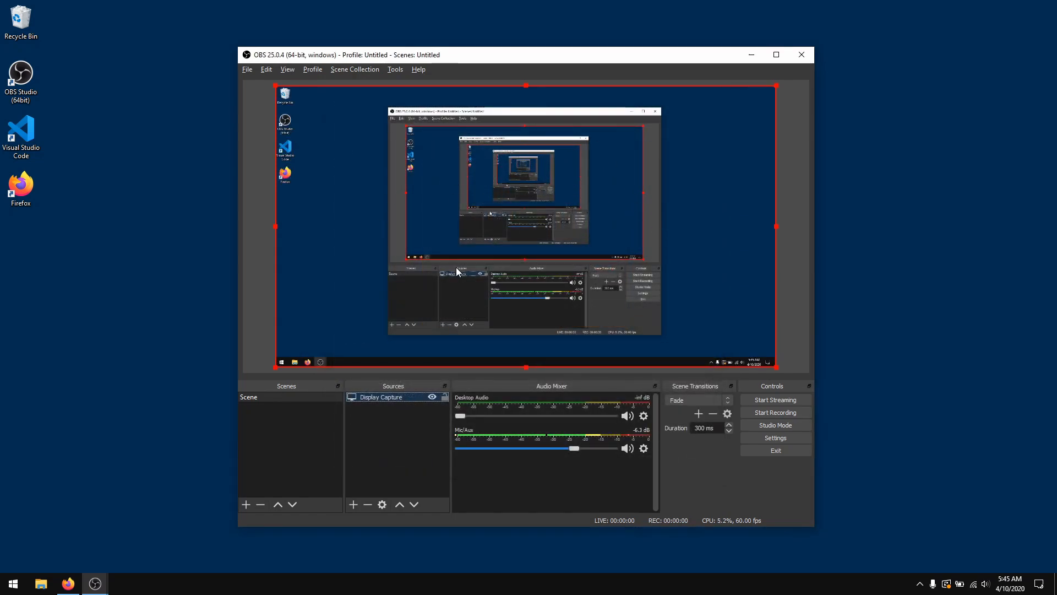
Disable the canvas preview and enable it again
{"action": "right_click", "coordinate": [498, 236]}
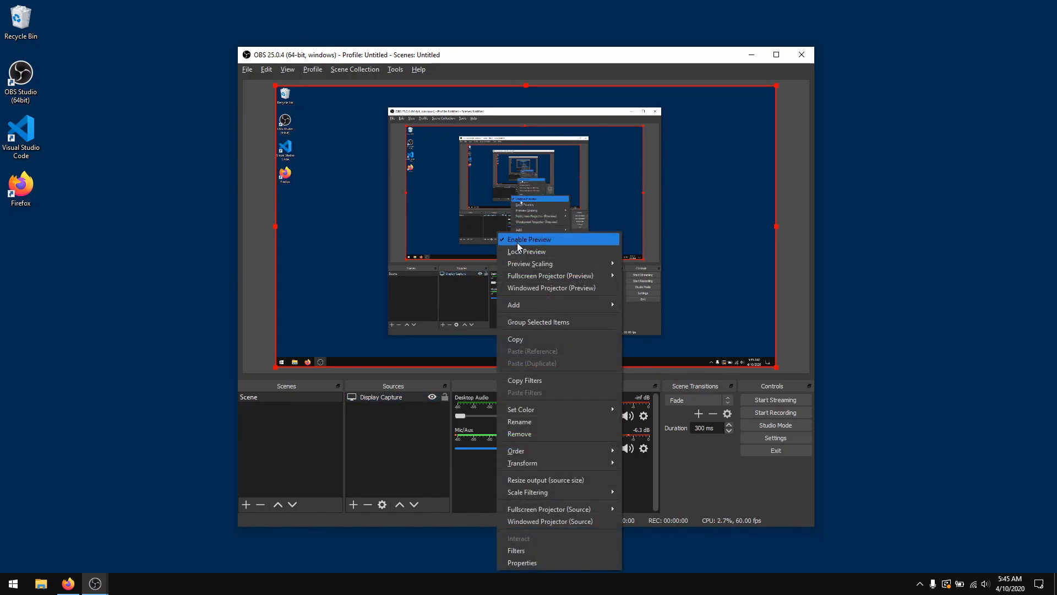
{"action": "left_click", "coordinate": [518, 240]}
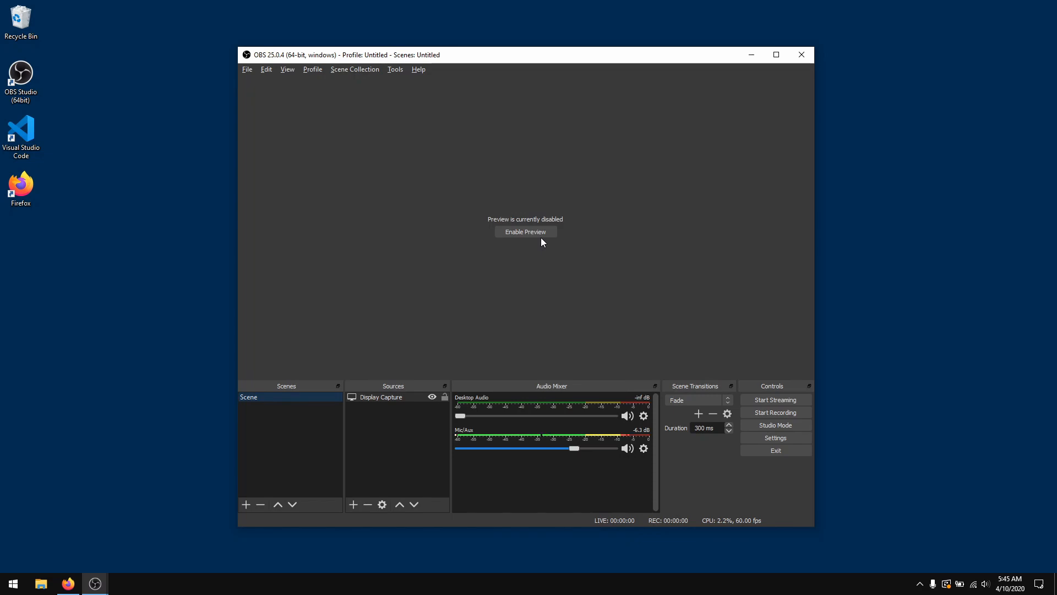
{"action": "left_click", "coordinate": [537, 229]}
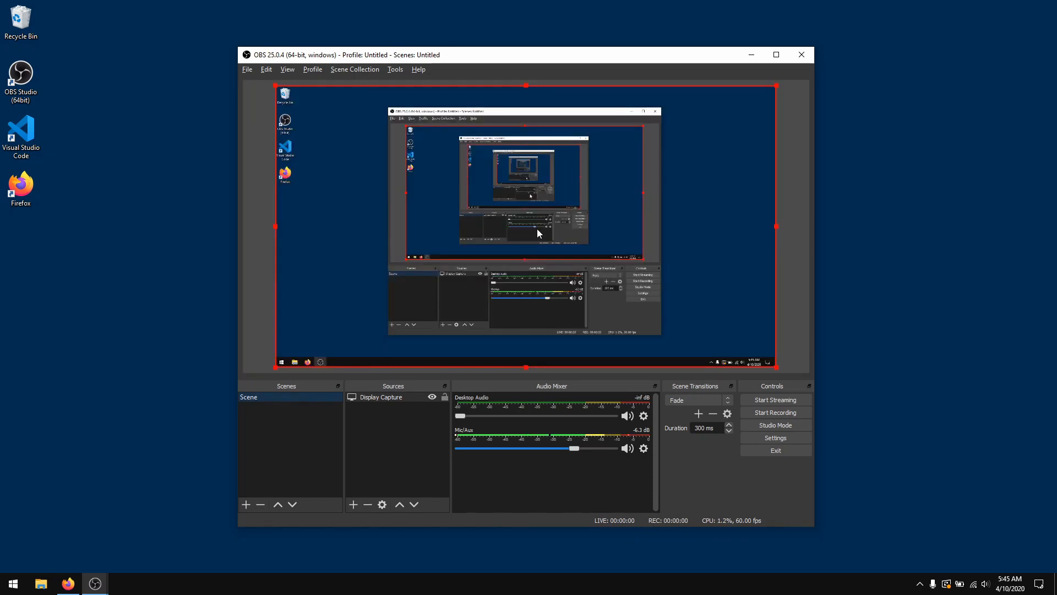
{"action": "right_click", "coordinate": [537, 230]}
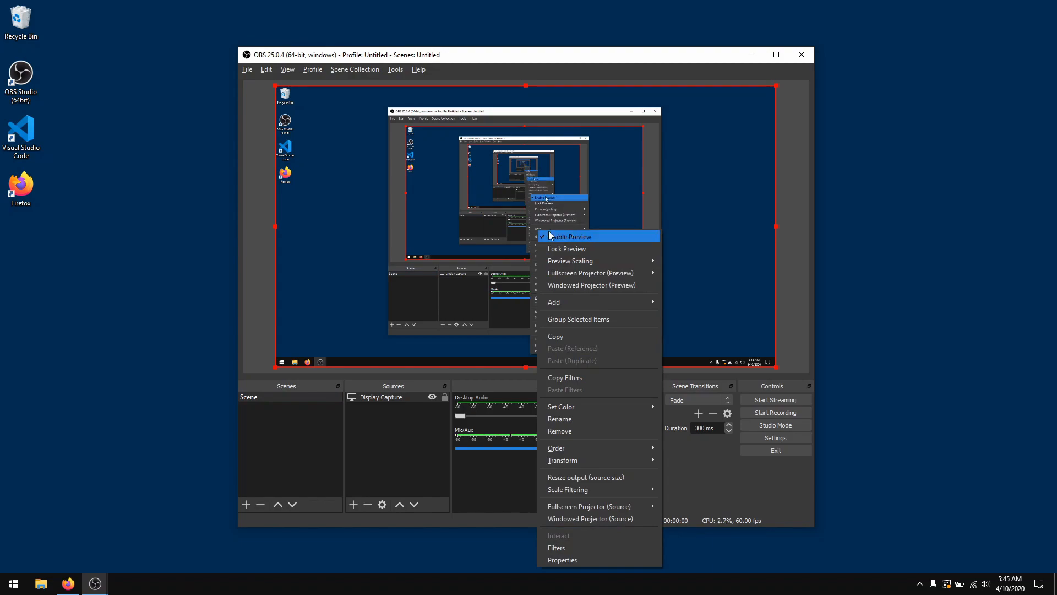
{"action": "left_click", "coordinate": [695, 211]}
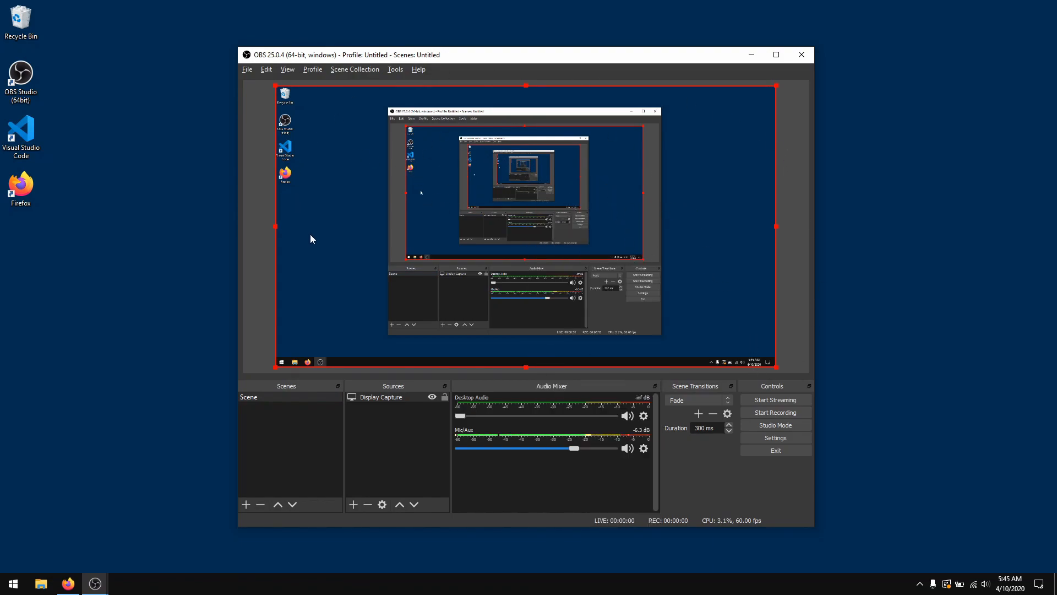
Scale the Display Capture source down from its lower-right corner to a little over half the canvas width
{"action": "left_click_drag", "start_coordinate": [779, 369], "coordinate": [586, 265]}
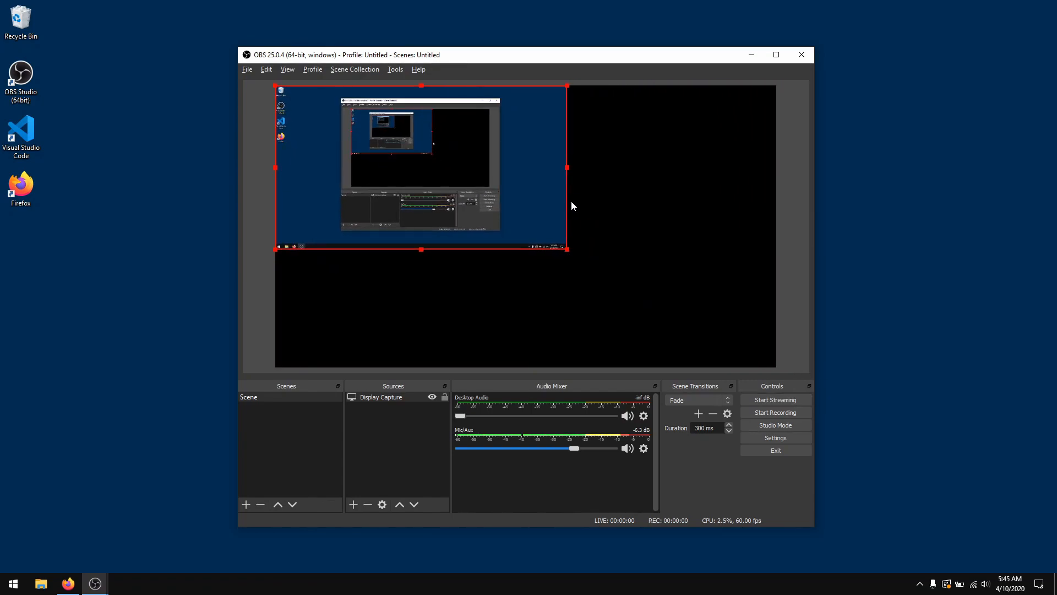
Shrink the Display Capture source to just under half the canvas width and inset it slightly from the canvas's upper-left corner
{"action": "left_click_drag", "start_coordinate": [569, 169], "coordinate": [506, 204]}
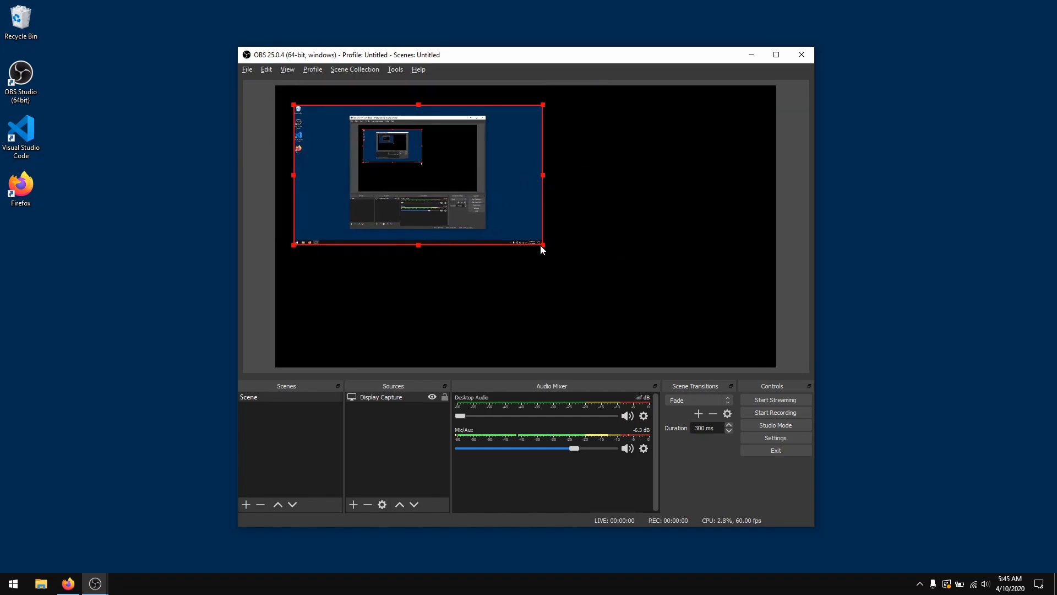
{"action": "left_click_drag", "start_coordinate": [543, 248], "coordinate": [520, 232]}
{"action": "left_click_drag", "start_coordinate": [470, 180], "coordinate": [468, 178]}
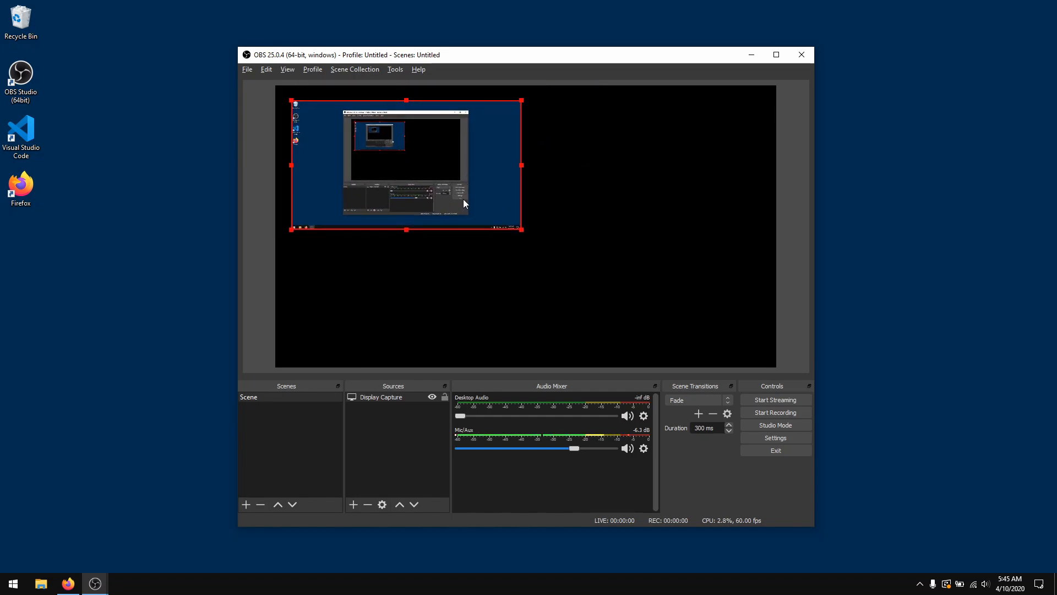
Add a second Display Capture source that captures Display 2: 1920x1080 @ 1920,0
{"action": "left_click", "coordinate": [353, 505]}
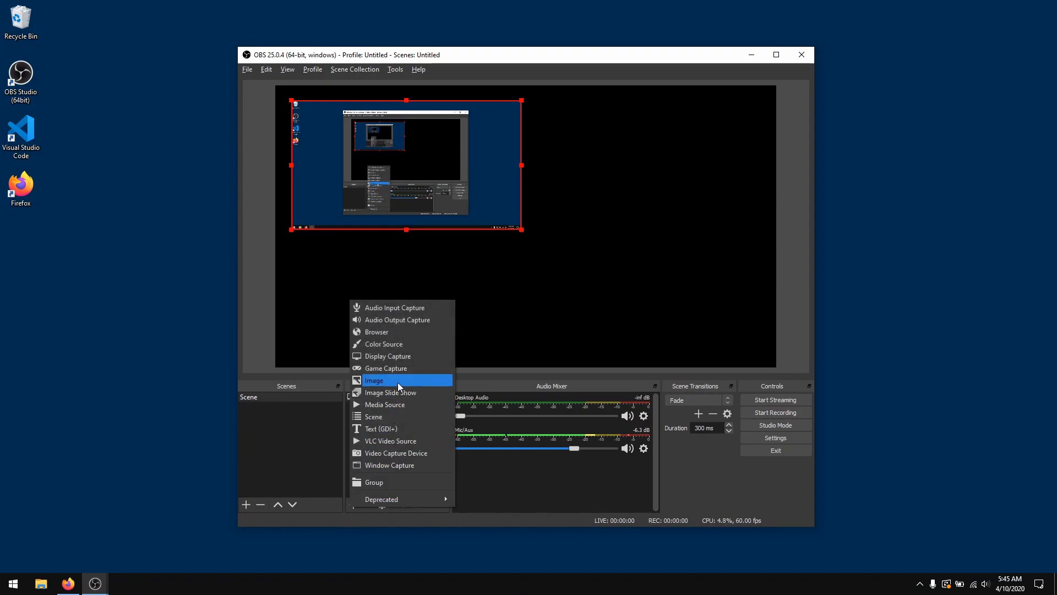
{"action": "left_click", "coordinate": [401, 356]}
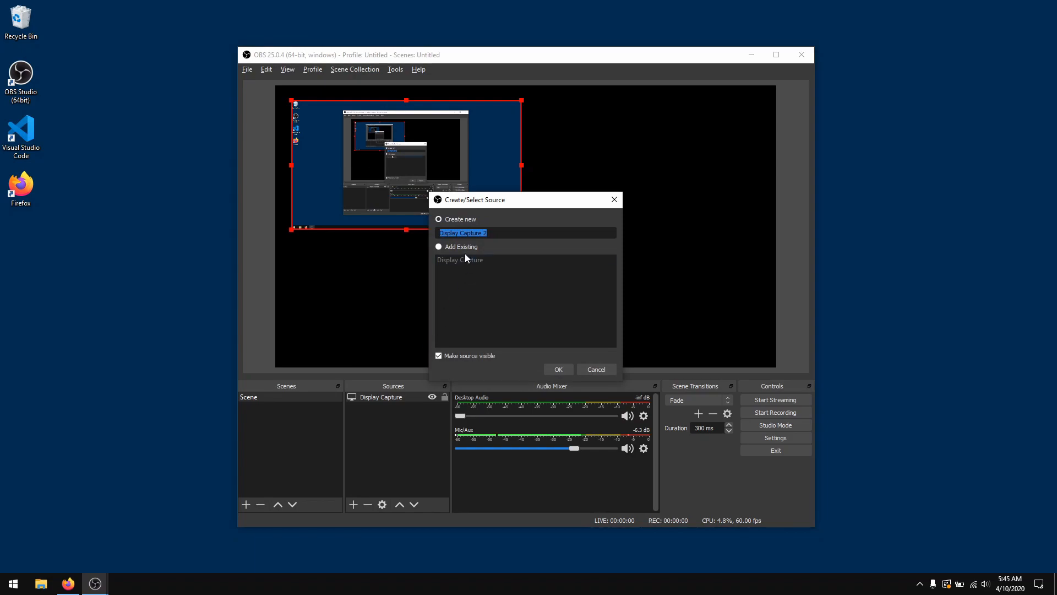
{"action": "left_click", "coordinate": [558, 370]}
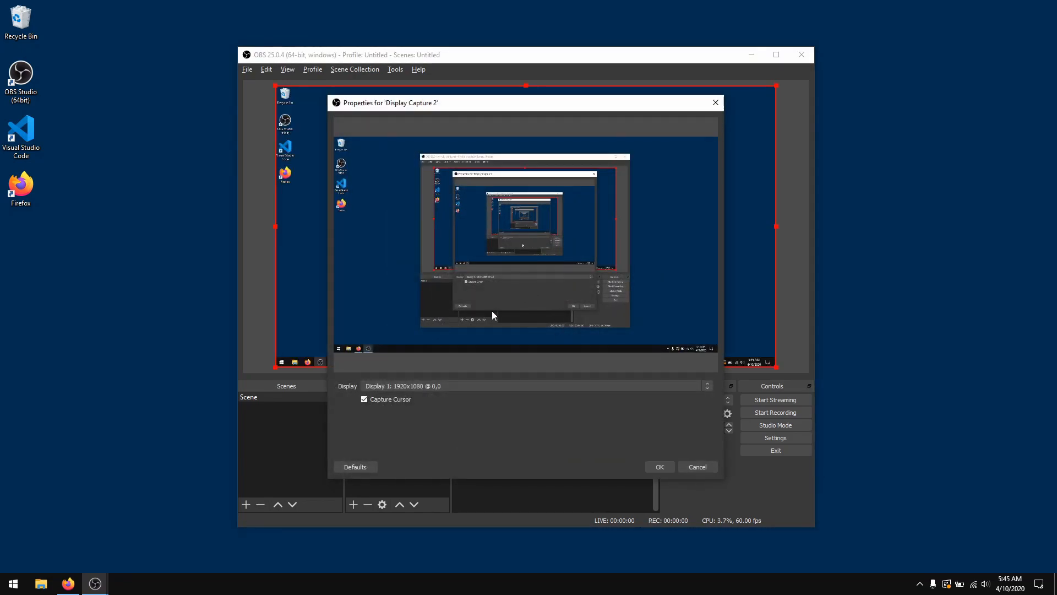
{"action": "left_click", "coordinate": [405, 386]}
{"action": "left_click", "coordinate": [405, 402]}
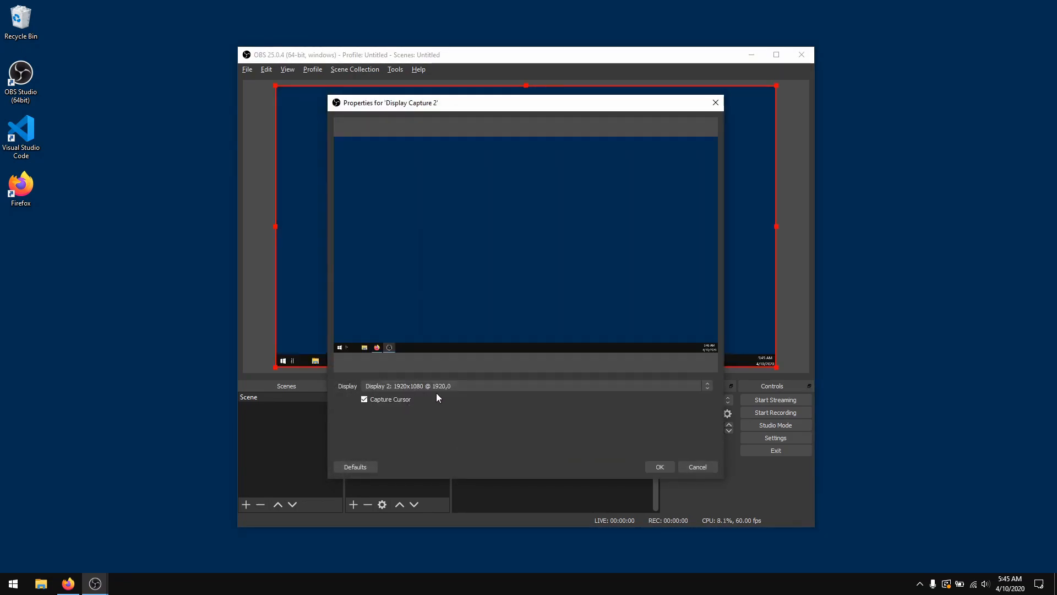
{"action": "left_click", "coordinate": [664, 467]}
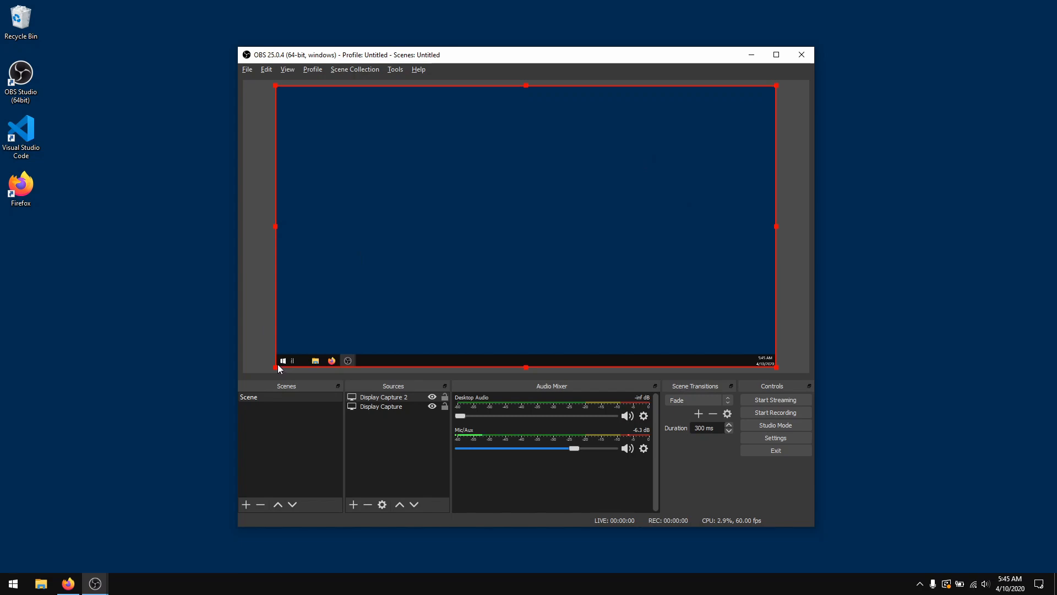
Arrange both captures diagonally on the canvas, with Display Capture 2 at about half width in the lower right and the first one smaller in the upper left
{"action": "left_click_drag", "start_coordinate": [276, 369], "coordinate": [526, 232]}
{"action": "left_click_drag", "start_coordinate": [592, 181], "coordinate": [584, 312]}
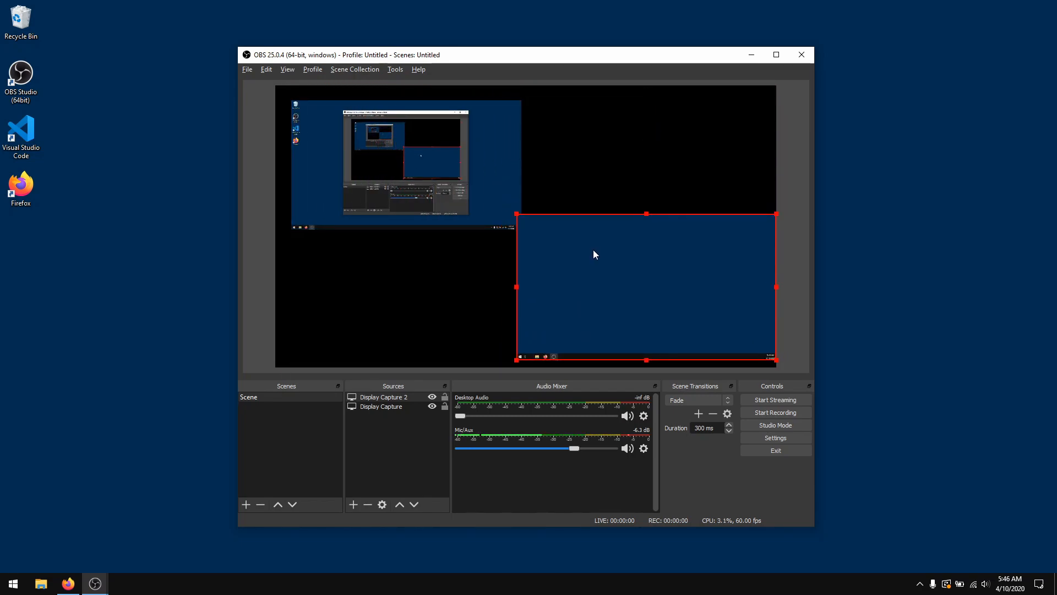
{"action": "left_click_drag", "start_coordinate": [444, 148], "coordinate": [438, 141]}
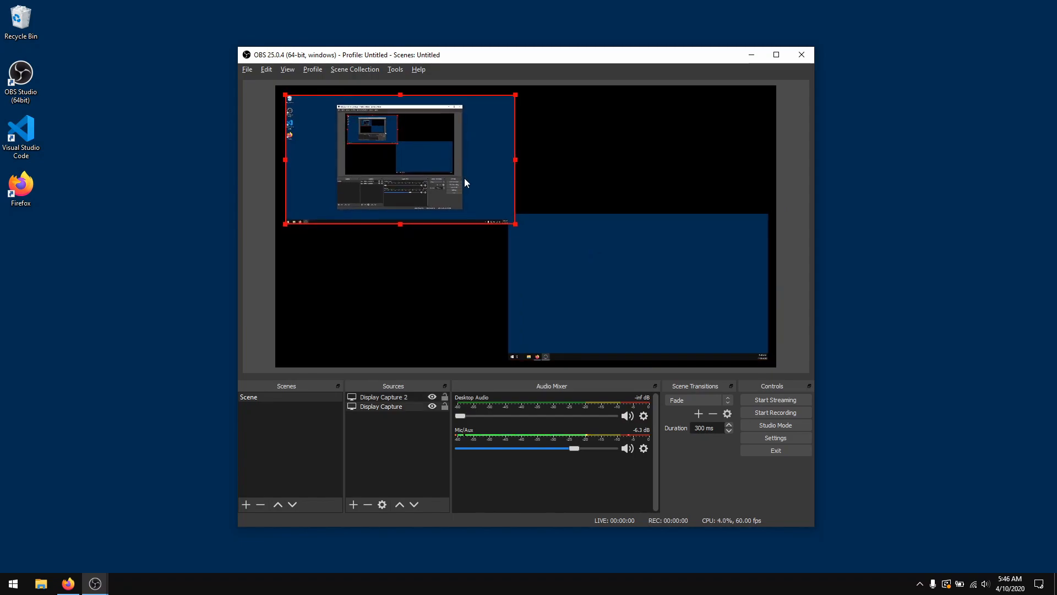
{"action": "left_click_drag", "start_coordinate": [512, 227], "coordinate": [493, 214]}
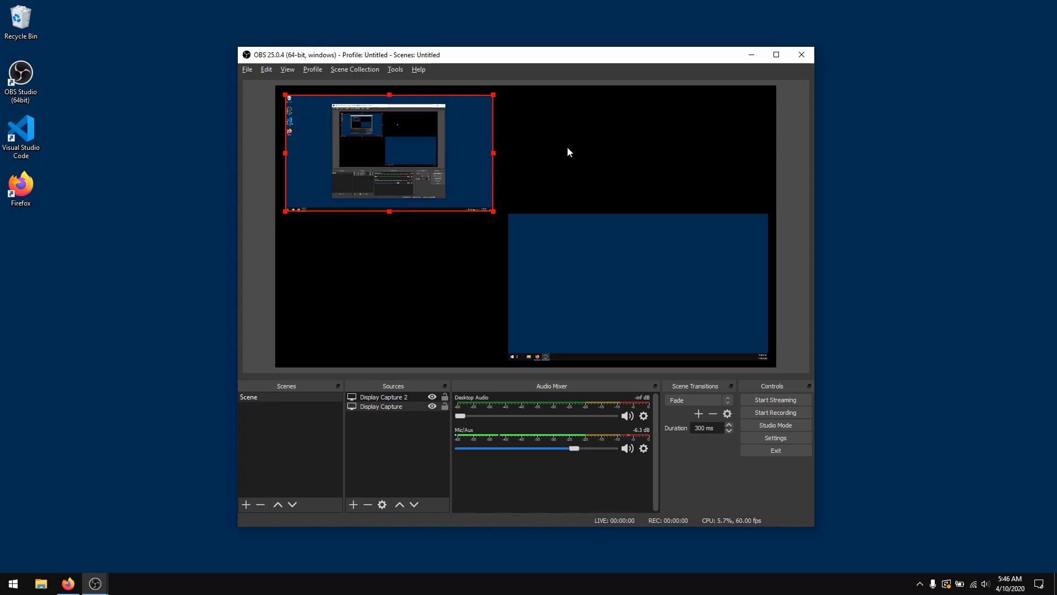
Add a blue #0000ff Color Source and place it below both display captures in the source order
{"action": "left_click", "coordinate": [352, 507]}
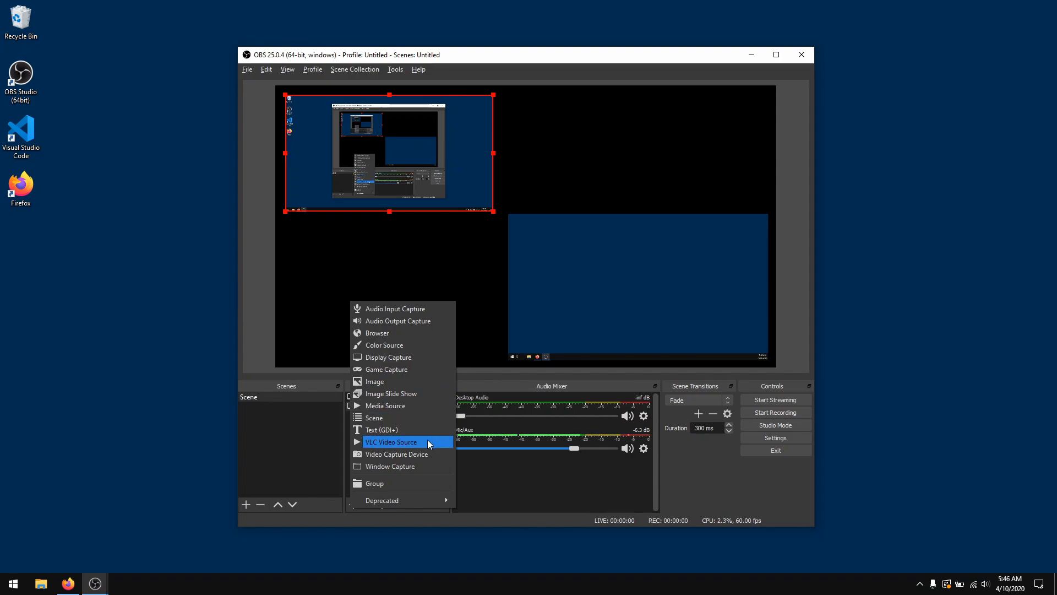
{"action": "left_click", "coordinate": [424, 341]}
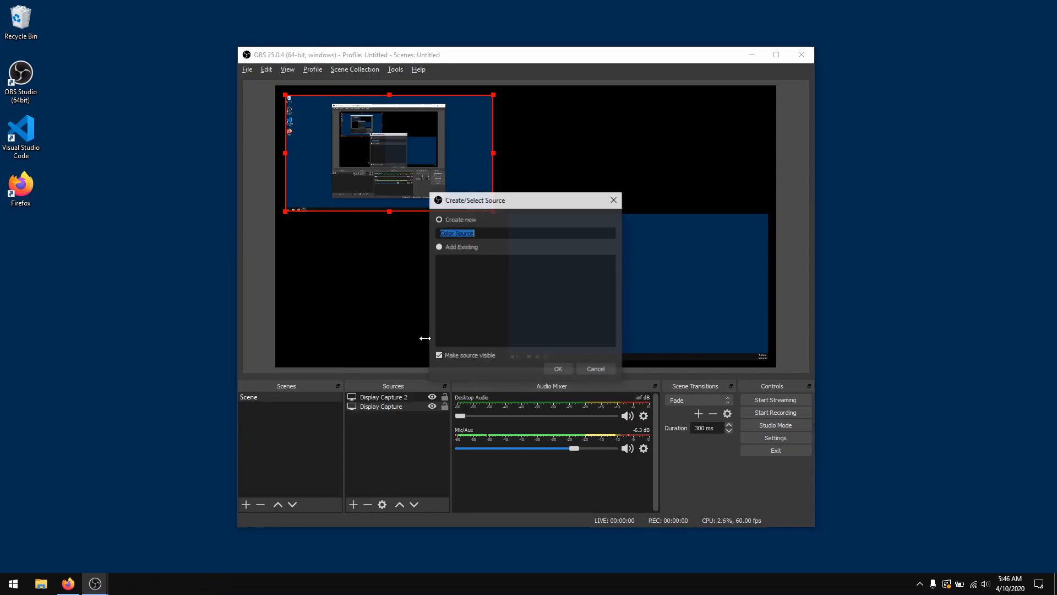
{"action": "left_click", "coordinate": [558, 369]}
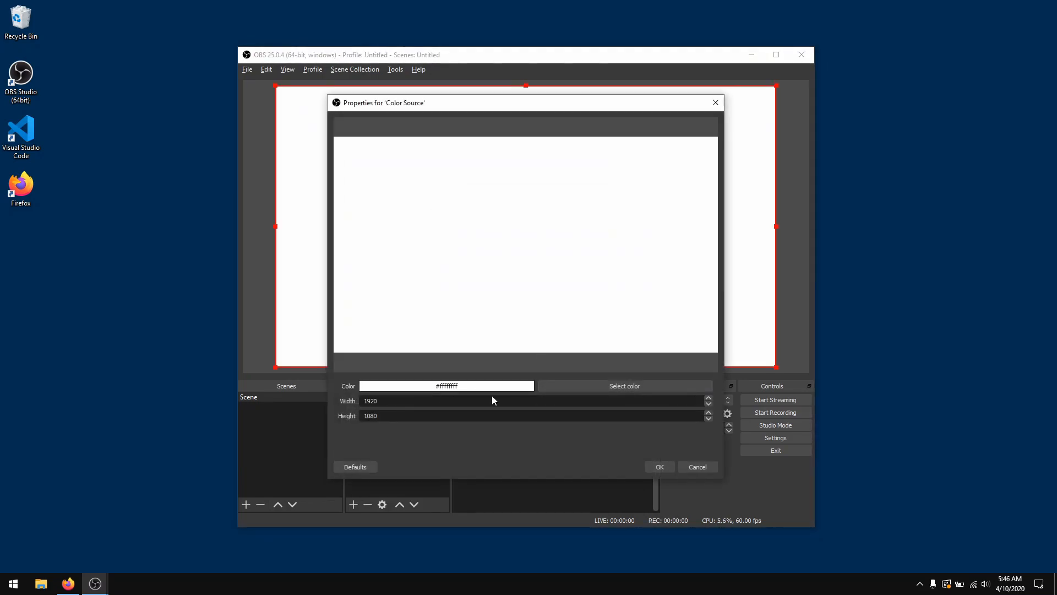
{"action": "left_click", "coordinate": [581, 382]}
{"action": "left_click", "coordinate": [395, 236]}
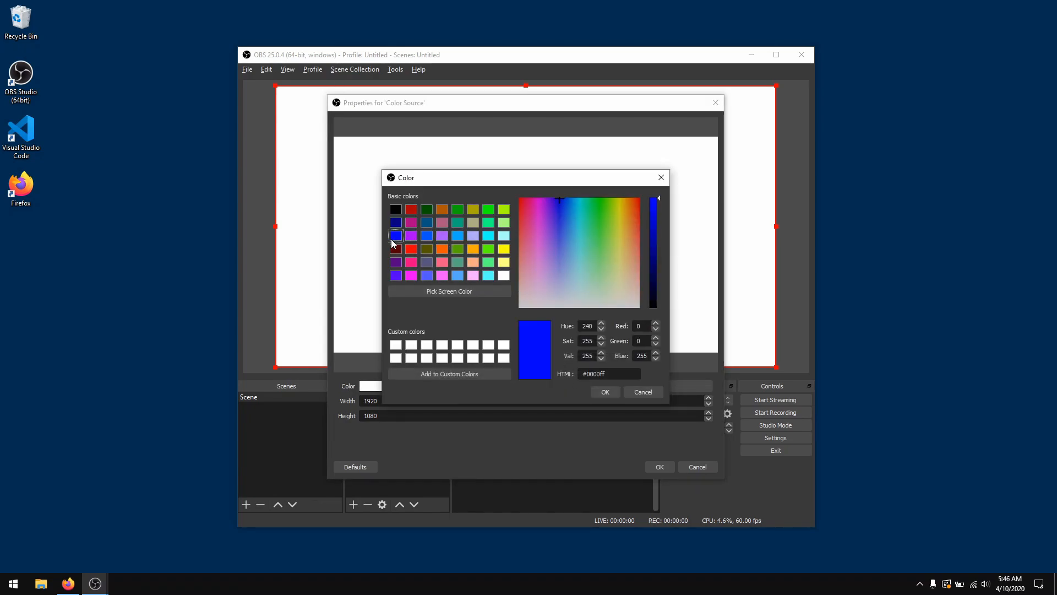
{"action": "left_click", "coordinate": [608, 394]}
{"action": "left_click", "coordinate": [660, 465]}
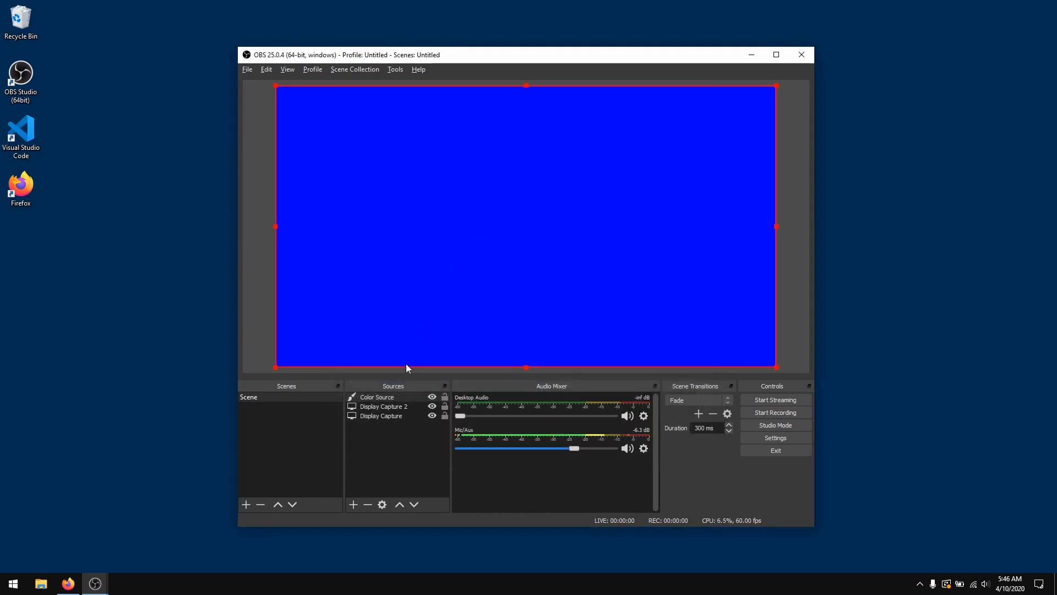
{"action": "left_click_drag", "start_coordinate": [389, 400], "coordinate": [390, 418]}
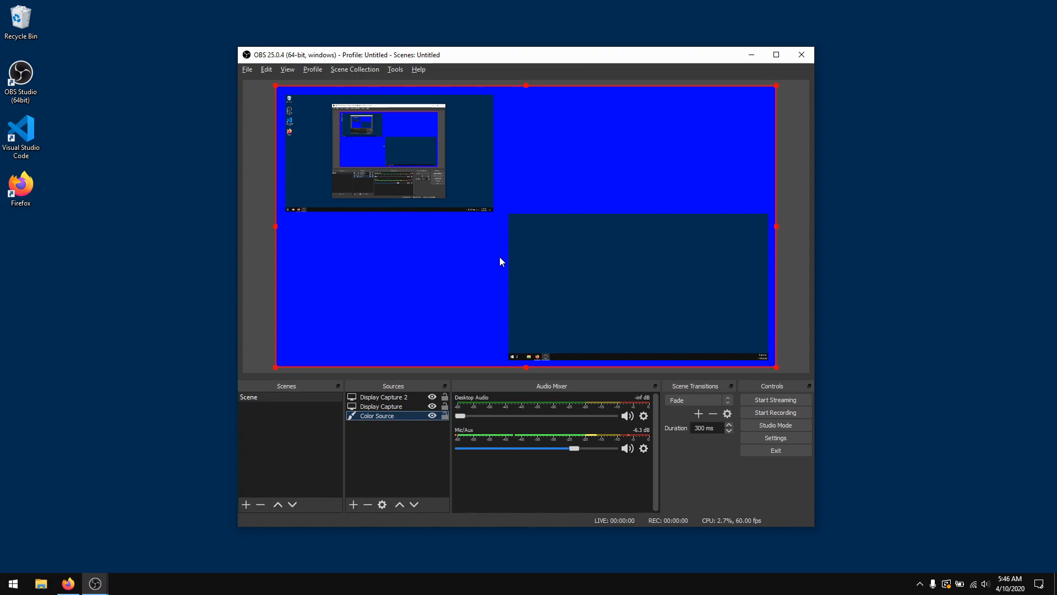
Remove the Color Source and the Display Capture 2 source from the scene
{"action": "left_click", "coordinate": [368, 504]}
{"action": "left_click", "coordinate": [560, 306]}
{"action": "left_click", "coordinate": [407, 398]}
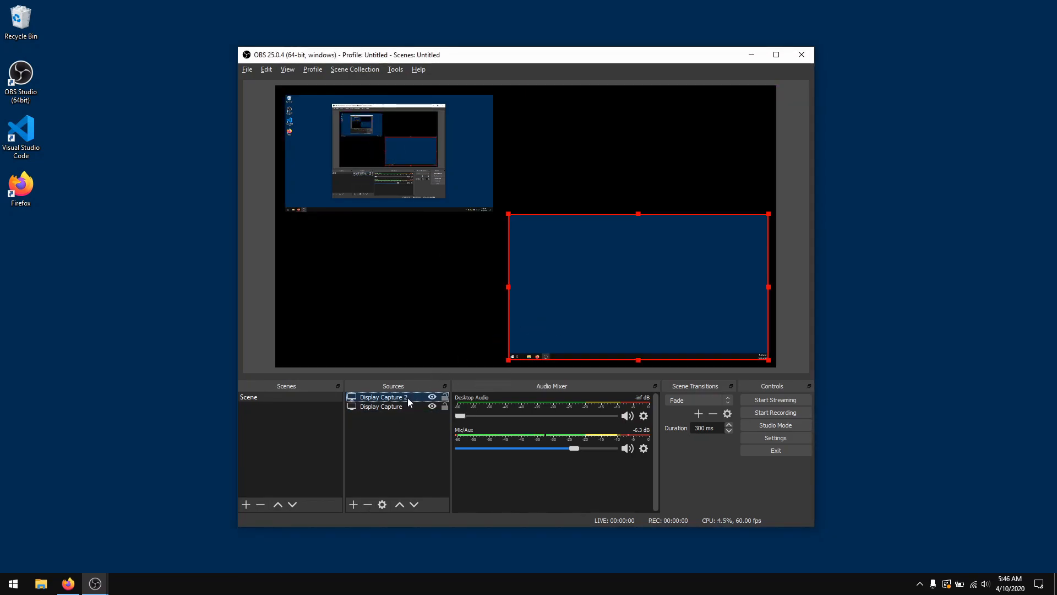
{"action": "left_click", "coordinate": [368, 505]}
{"action": "left_click", "coordinate": [563, 308]}
Check which display the remaining Display Capture source uses in its properties and close them without changes
{"action": "left_click", "coordinate": [400, 398]}
{"action": "right_click", "coordinate": [399, 398]}
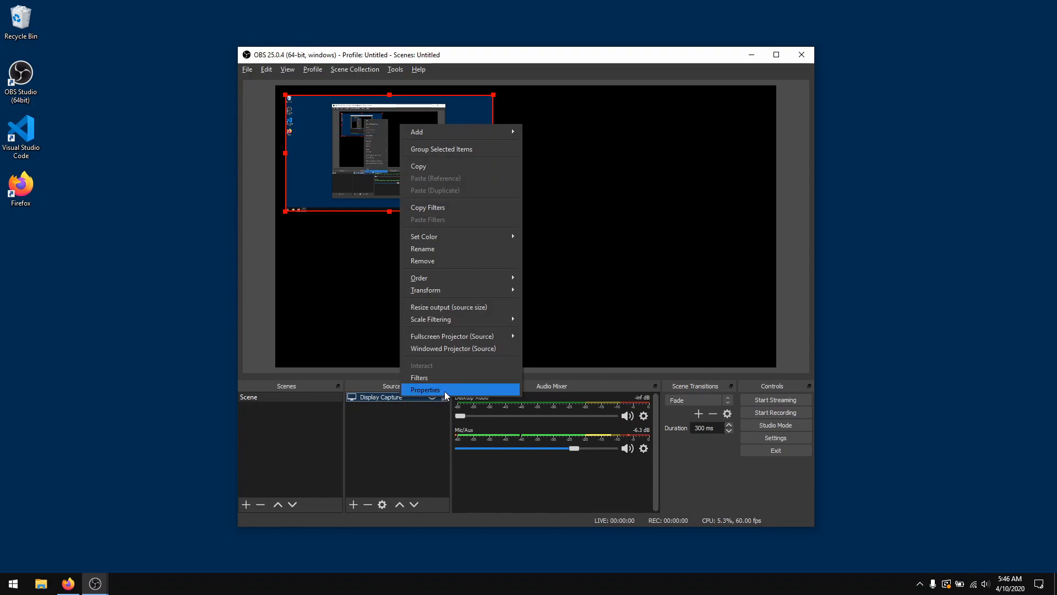
{"action": "left_click", "coordinate": [445, 390]}
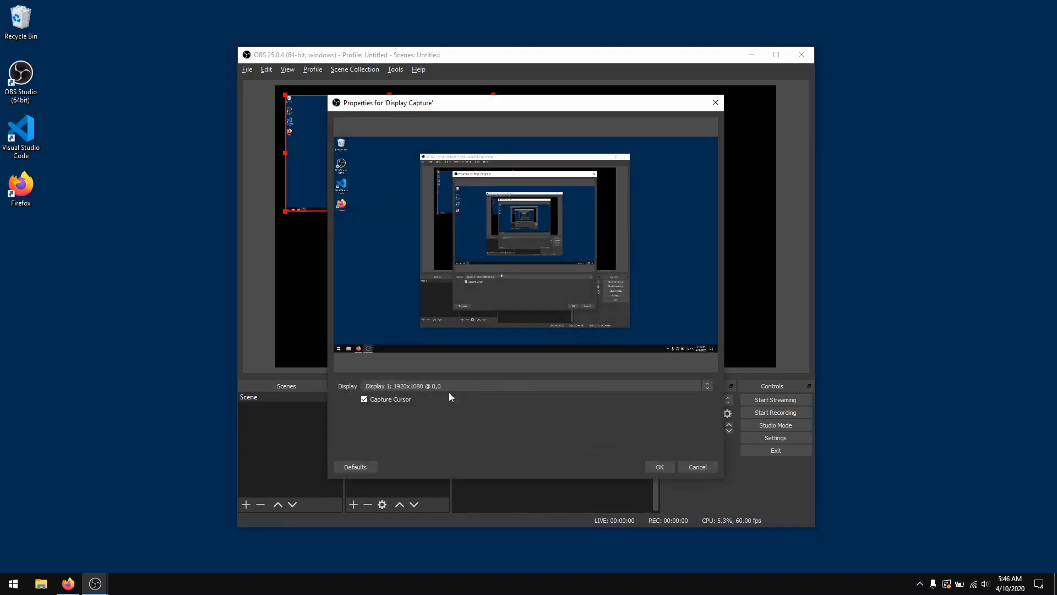
{"action": "left_click", "coordinate": [695, 465]}
Snap the Display Capture source to the canvas's upper-left corner and scale it up to fill the whole canvas
{"action": "left_click_drag", "start_coordinate": [368, 140], "coordinate": [359, 131]}
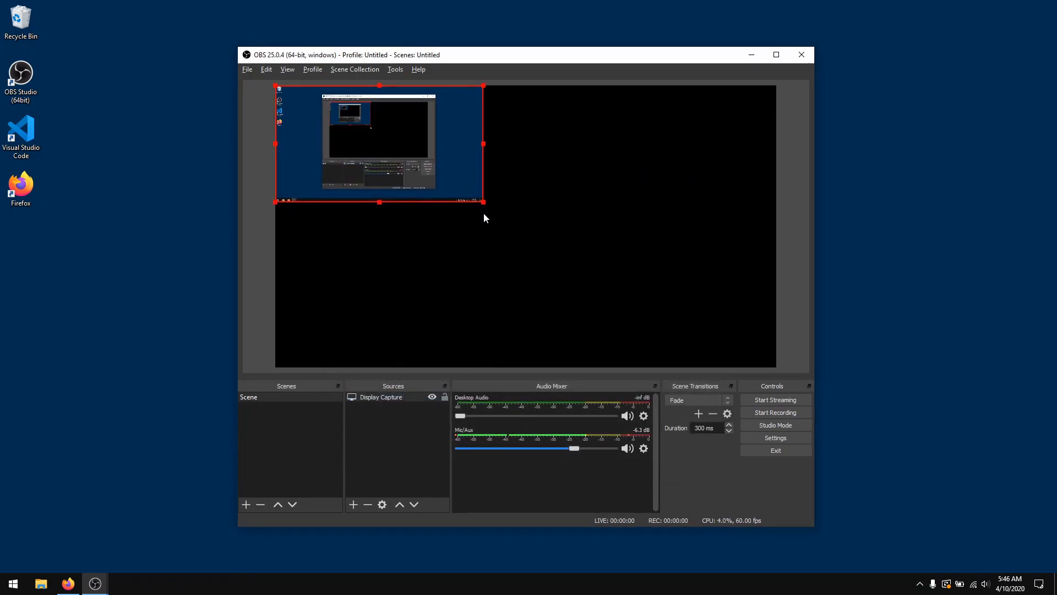
{"action": "left_click_drag", "start_coordinate": [484, 202], "coordinate": [774, 357]}
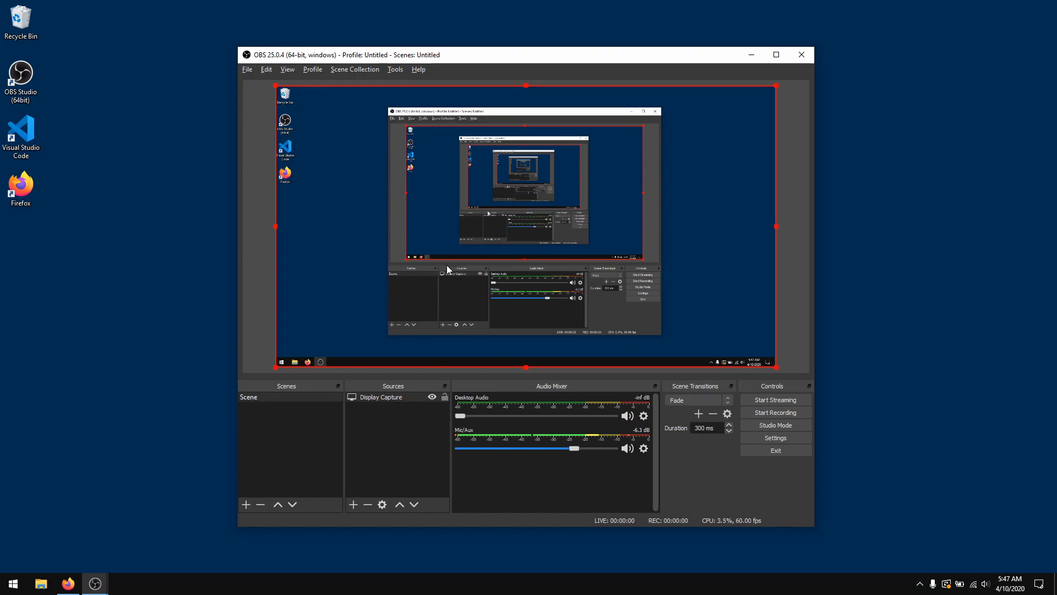
Add a Window Capture source, look at the windows available for capture, and leave its properties without choosing another
{"action": "left_click", "coordinate": [353, 505]}
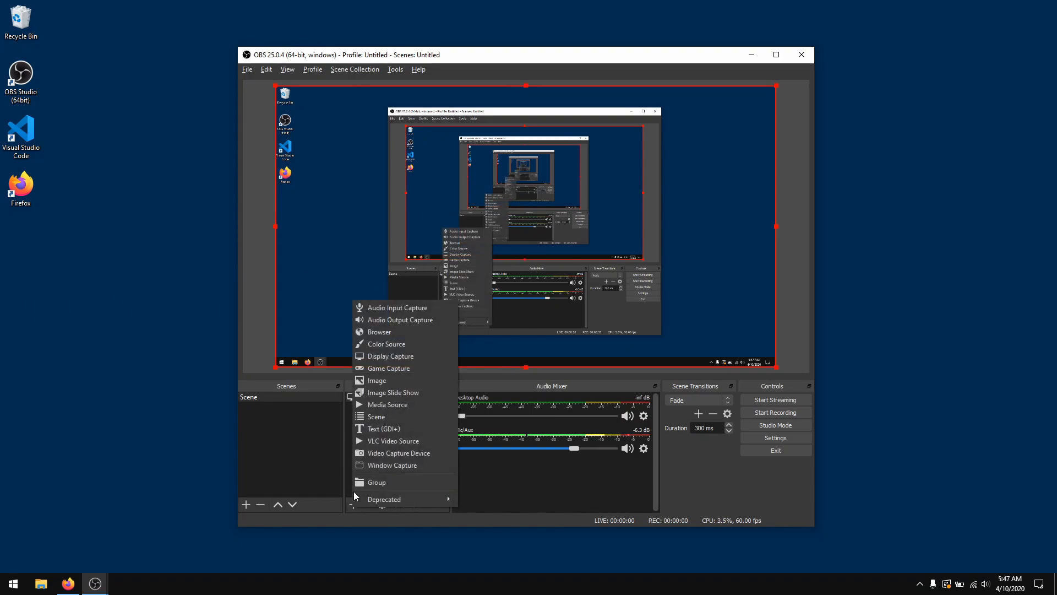
{"action": "left_click", "coordinate": [415, 466]}
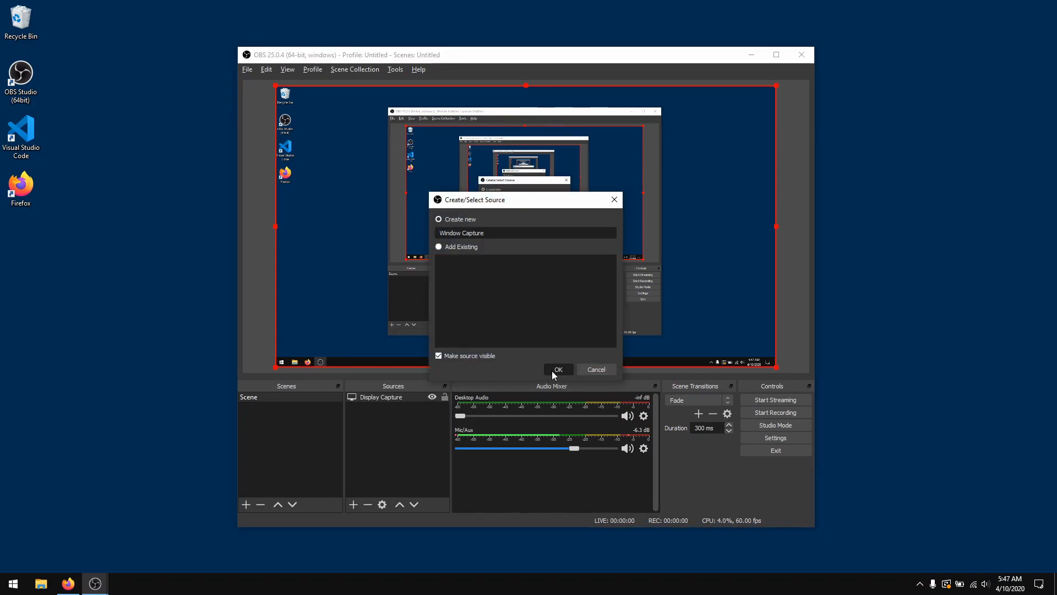
{"action": "left_click", "coordinate": [553, 369]}
{"action": "left_click", "coordinate": [427, 386]}
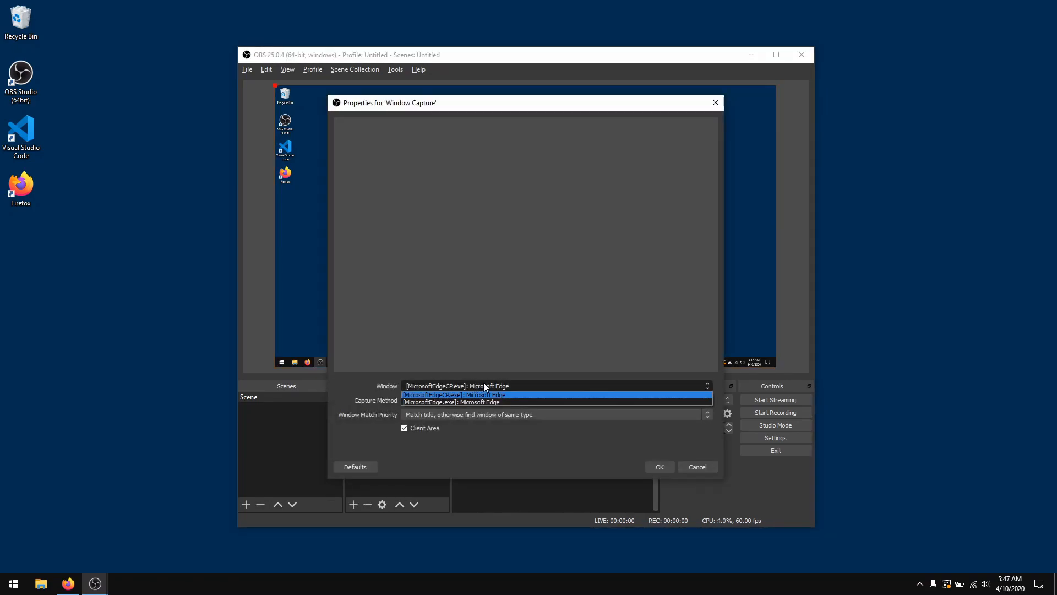
{"action": "left_click", "coordinate": [524, 384]}
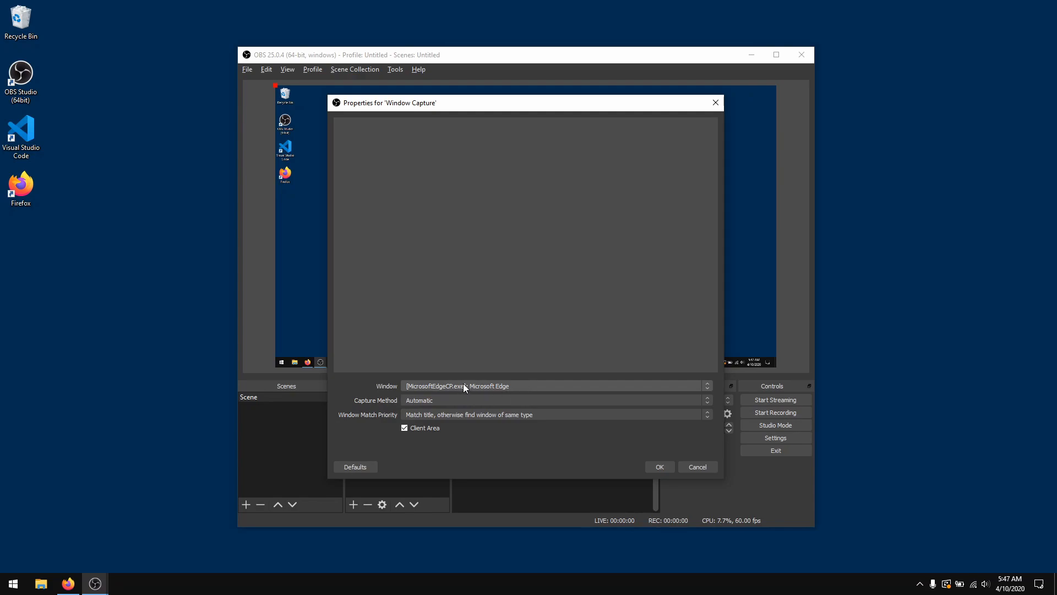
{"action": "left_click", "coordinate": [698, 466]}
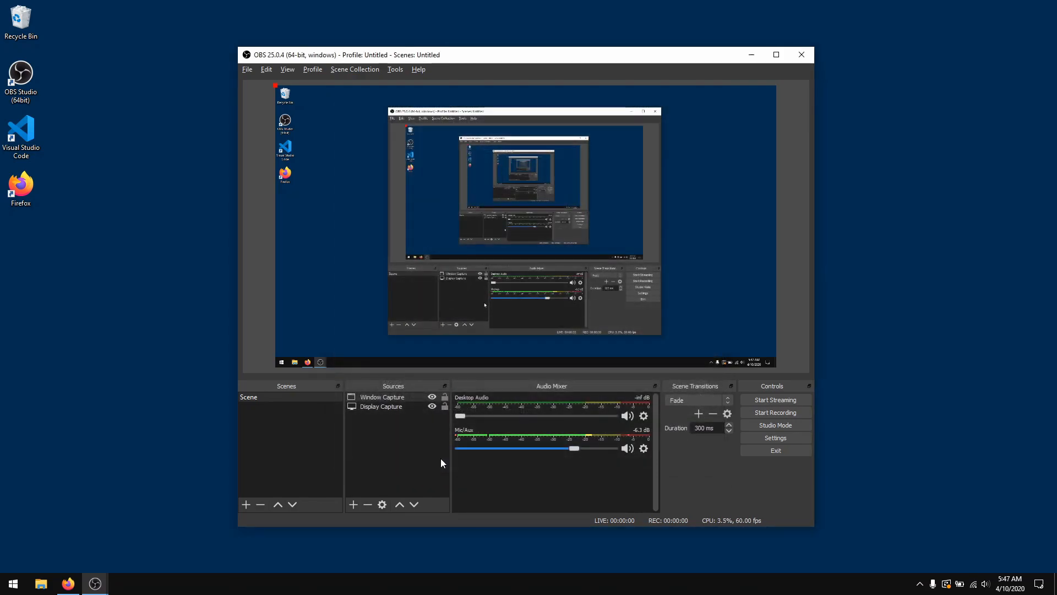
Restore the minimized Firefox window and bring the main OBS window back in front of it
{"action": "left_click", "coordinate": [67, 583]}
{"action": "mouse_move", "coordinate": [97, 582]}
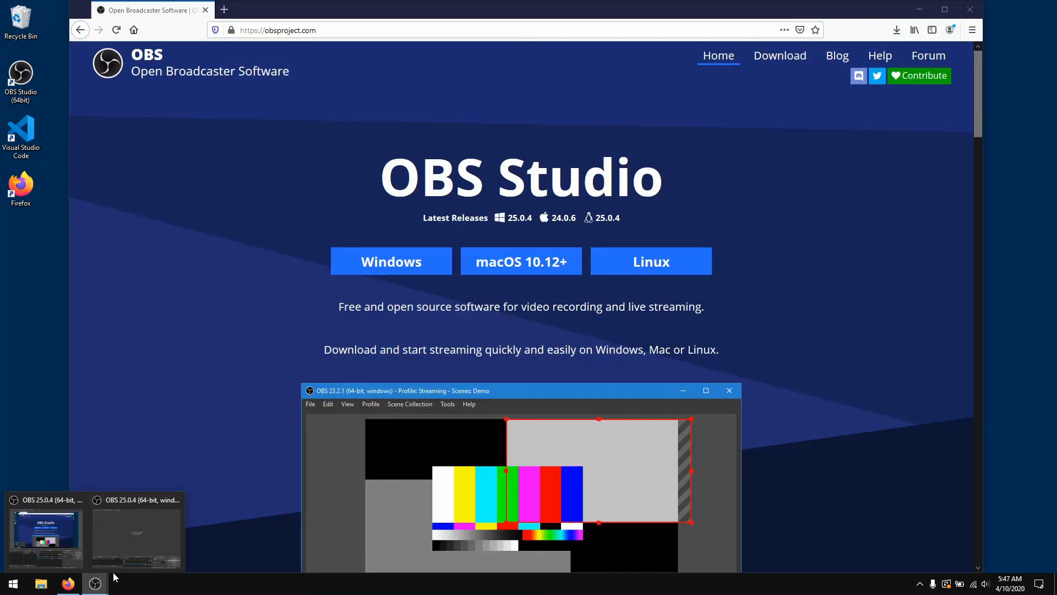
{"action": "left_click", "coordinate": [112, 541]}
Set the Window Capture source to the Mozilla Firefox window with the BitBlt (Windows 7 and up) capture method
{"action": "left_click", "coordinate": [401, 397]}
{"action": "left_click", "coordinate": [382, 504]}
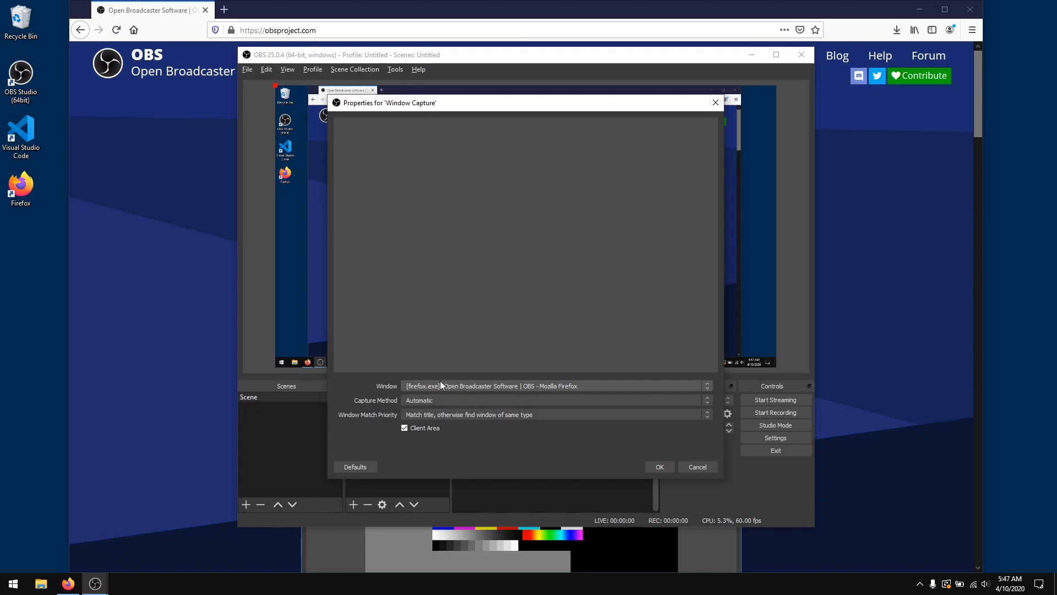
{"action": "left_click", "coordinate": [464, 385]}
{"action": "left_click", "coordinate": [463, 386]}
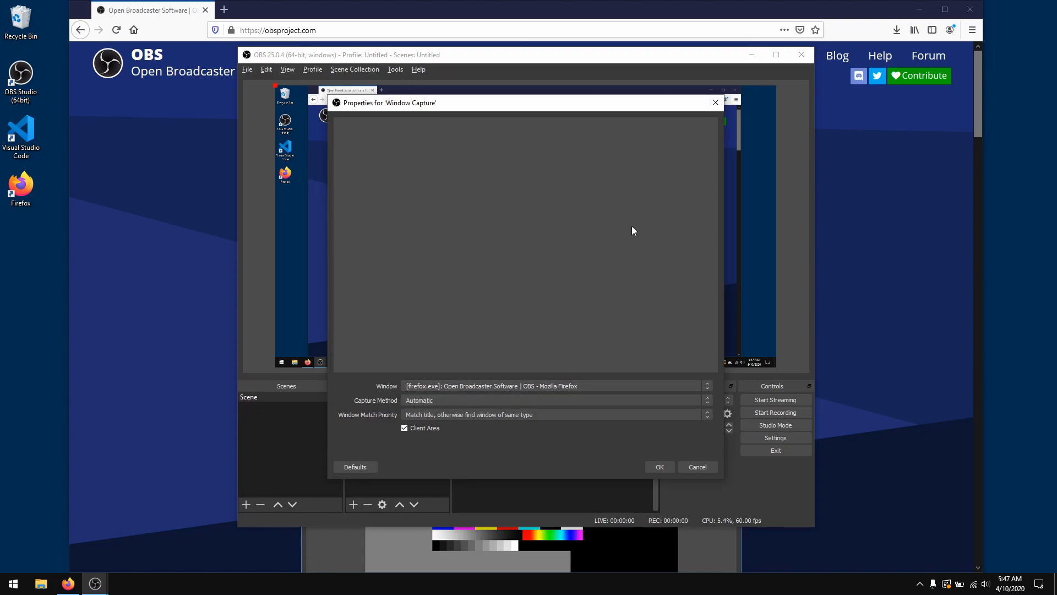
{"action": "left_click", "coordinate": [454, 400]}
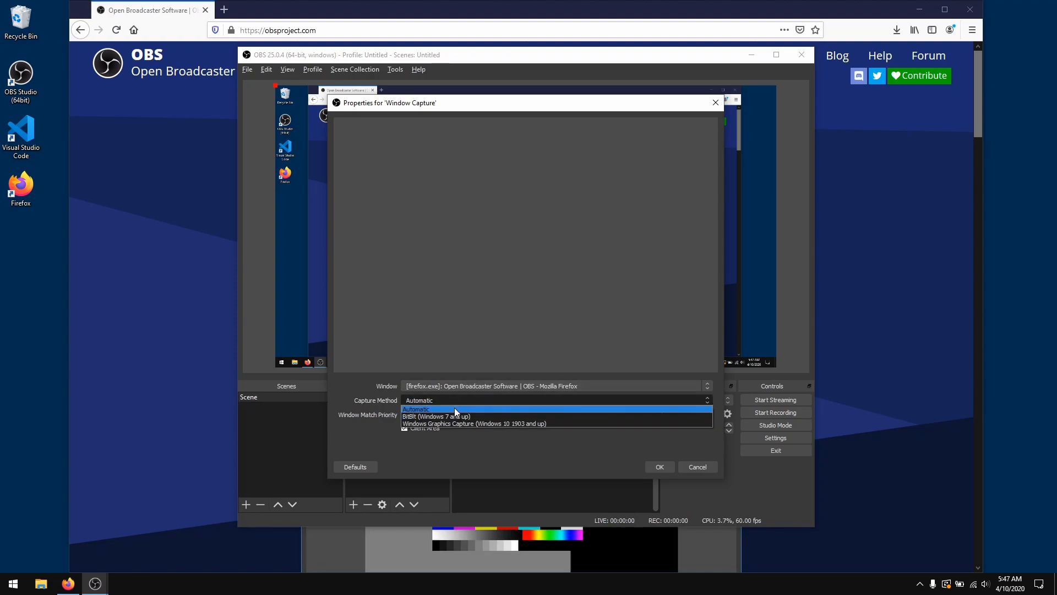
{"action": "left_click", "coordinate": [421, 416]}
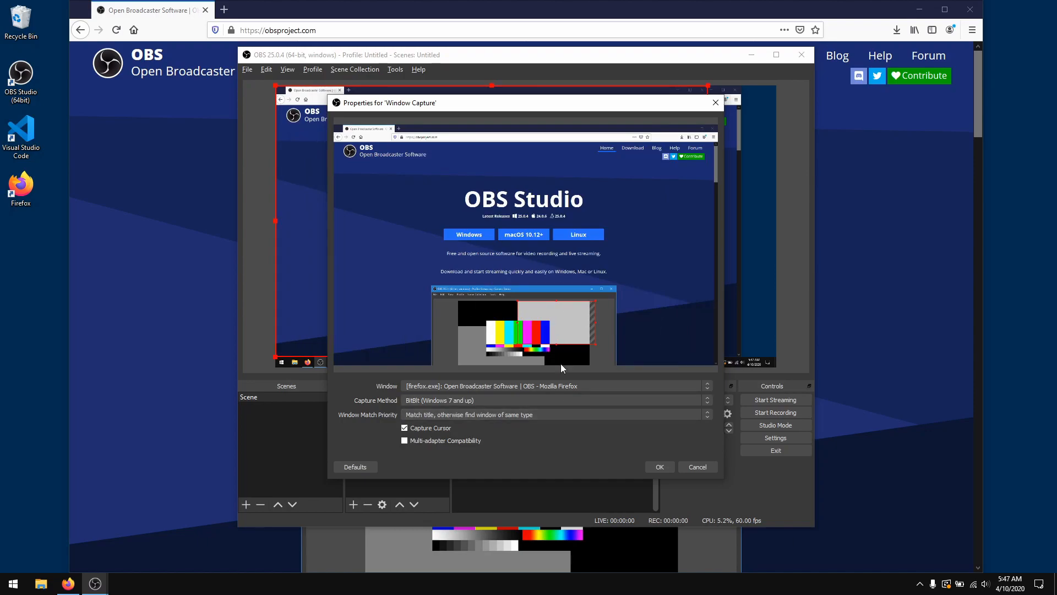
{"action": "left_click", "coordinate": [660, 467]}
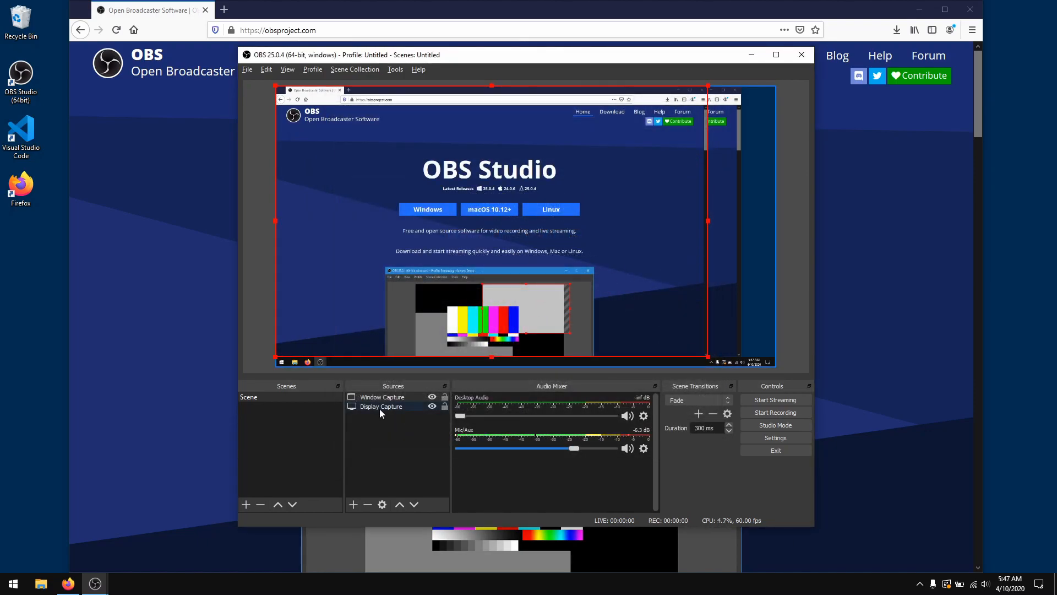
Hide the Display Capture source, bring Firefox to the front, and widen its window slightly
{"action": "left_click", "coordinate": [432, 407]}
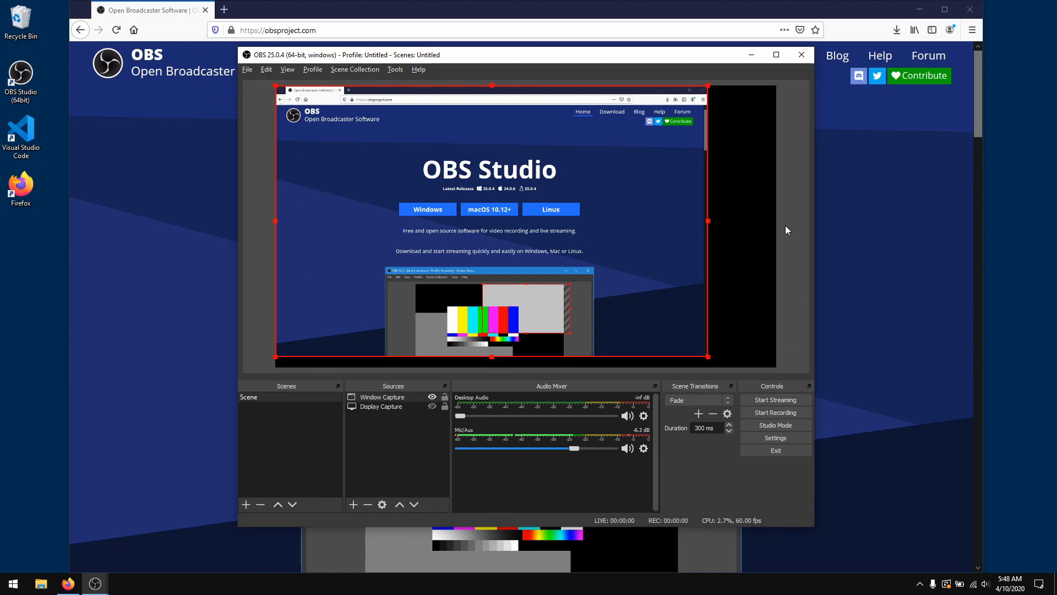
{"action": "left_click", "coordinate": [876, 212]}
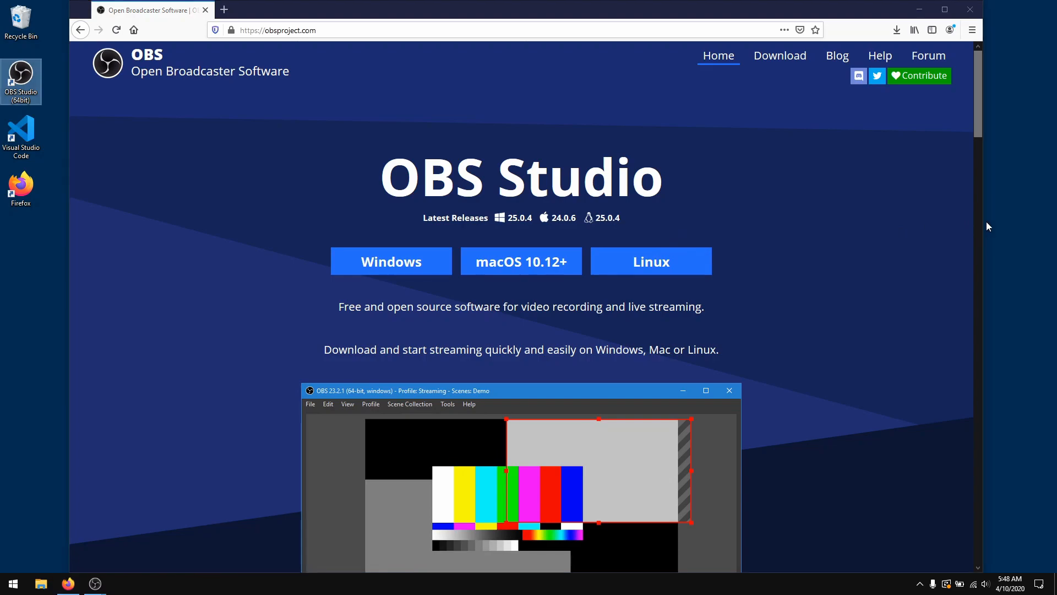
{"action": "left_click_drag", "start_coordinate": [985, 221], "coordinate": [1012, 221]}
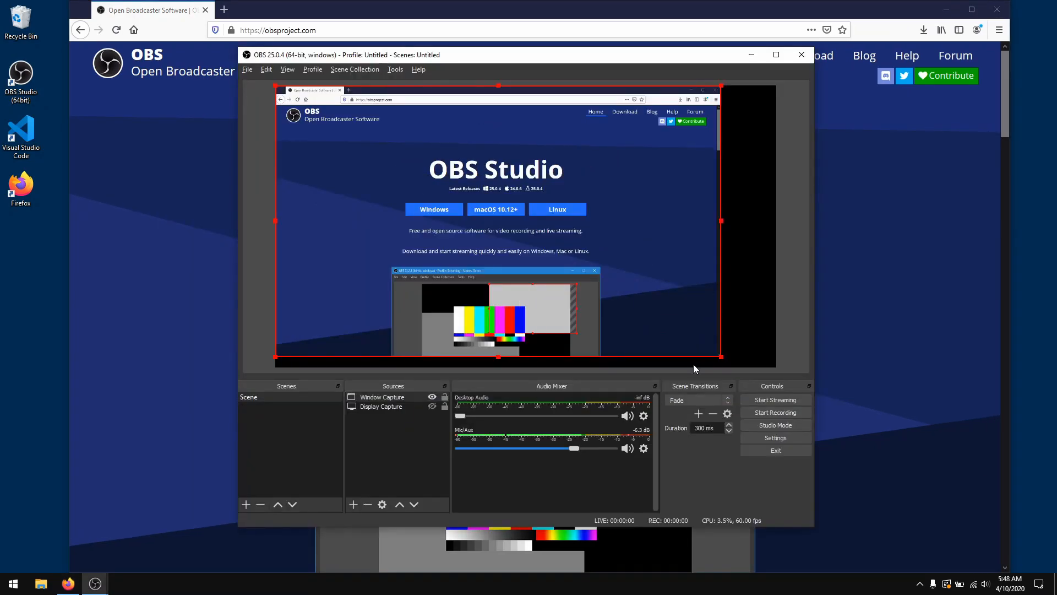
Resize the Window Capture source on the canvas, snapped to the upper-left canvas corner and scaled to the full canvas height
{"action": "left_click_drag", "start_coordinate": [722, 358], "coordinate": [894, 441]}
{"action": "left_click_drag", "start_coordinate": [757, 326], "coordinate": [800, 359]}
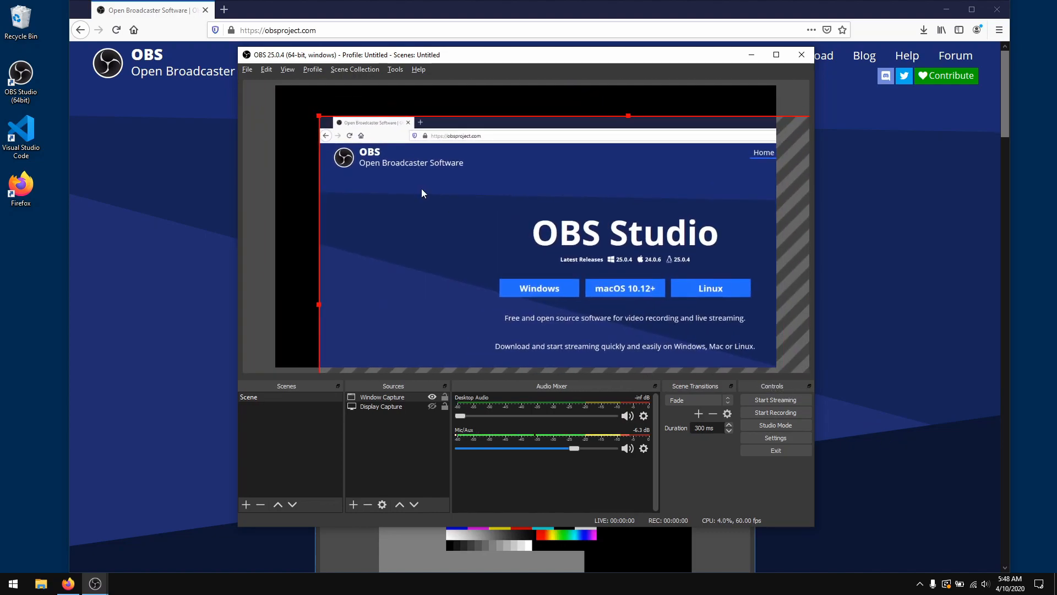
{"action": "left_click_drag", "start_coordinate": [319, 119], "coordinate": [382, 159]}
{"action": "left_click_drag", "start_coordinate": [624, 284], "coordinate": [521, 213]}
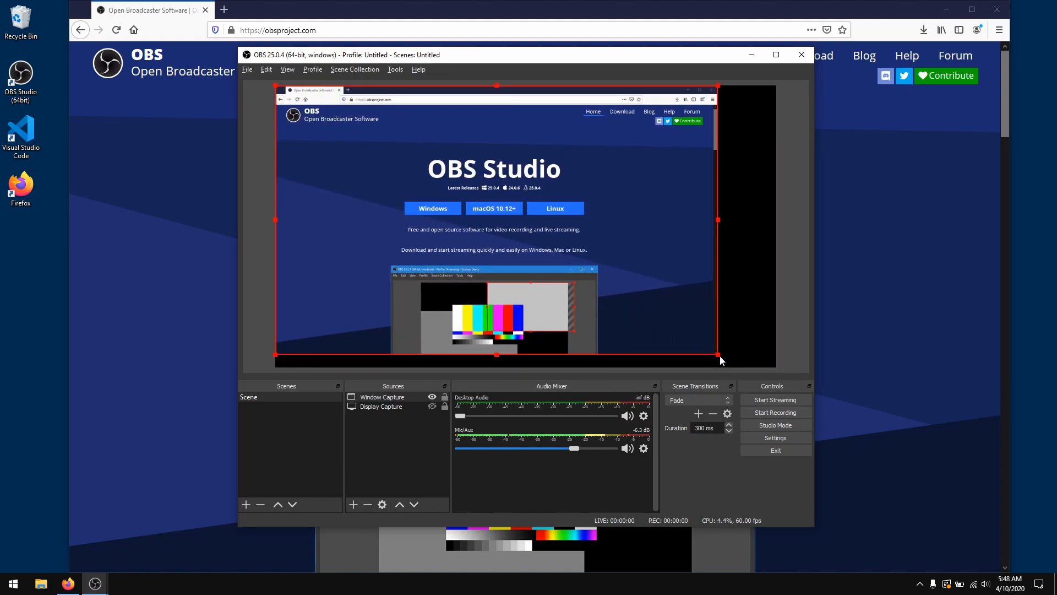
{"action": "left_click_drag", "start_coordinate": [719, 356], "coordinate": [731, 363]}
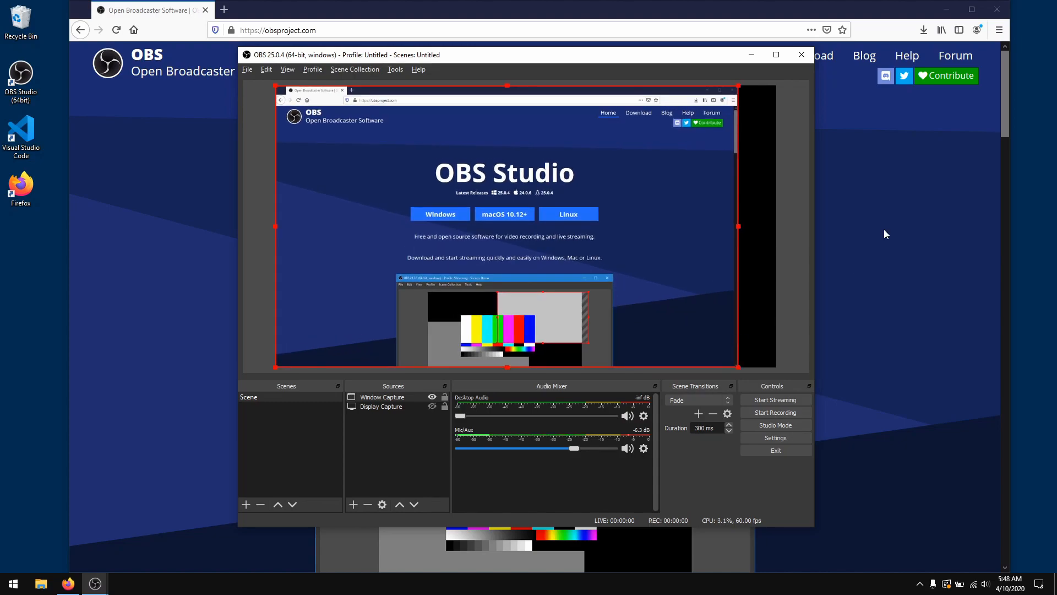
Maximize the Firefox window and switch back to the main OBS window
{"action": "left_click", "coordinate": [972, 9]}
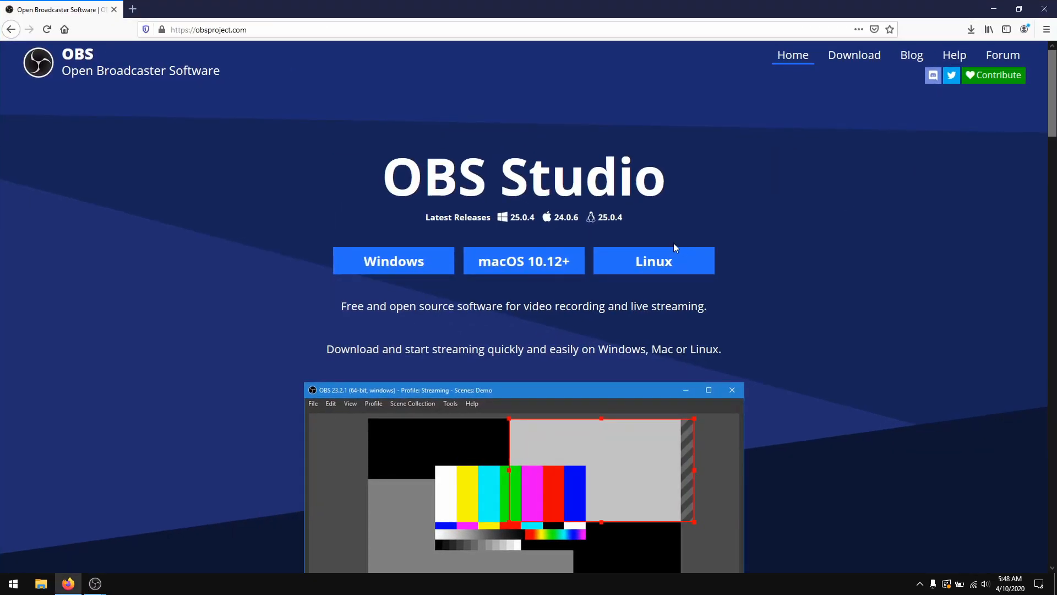
{"action": "left_click_drag", "start_coordinate": [323, 256], "coordinate": [492, 272]}
{"action": "left_click", "coordinate": [267, 216]}
{"action": "key", "text": "alt+Tab"}
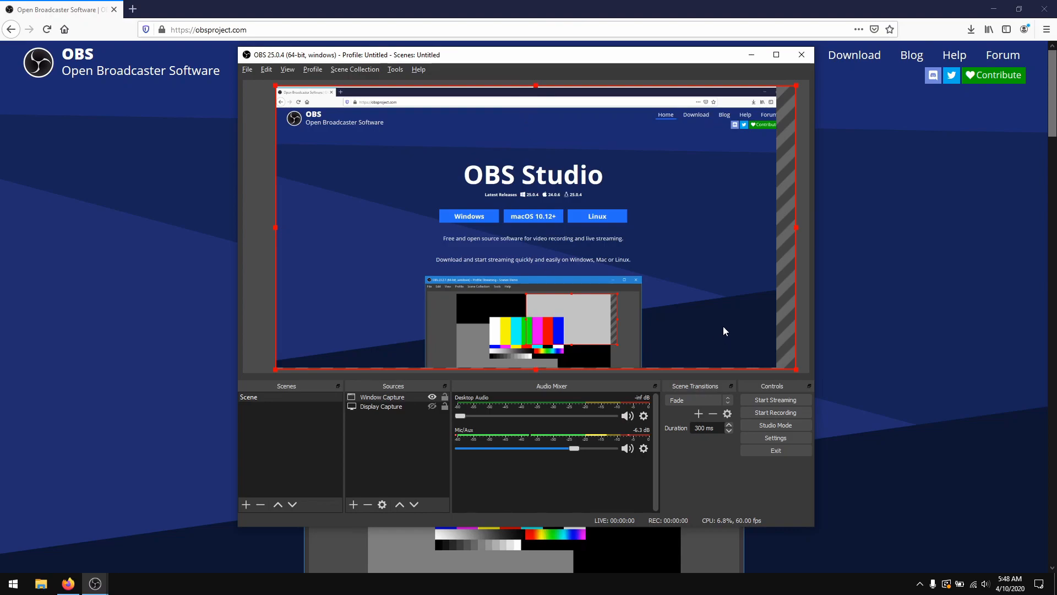
Scale the Window Capture source down to fit the full width of the canvas and deselect it
{"action": "left_click_drag", "start_coordinate": [795, 227], "coordinate": [777, 227]}
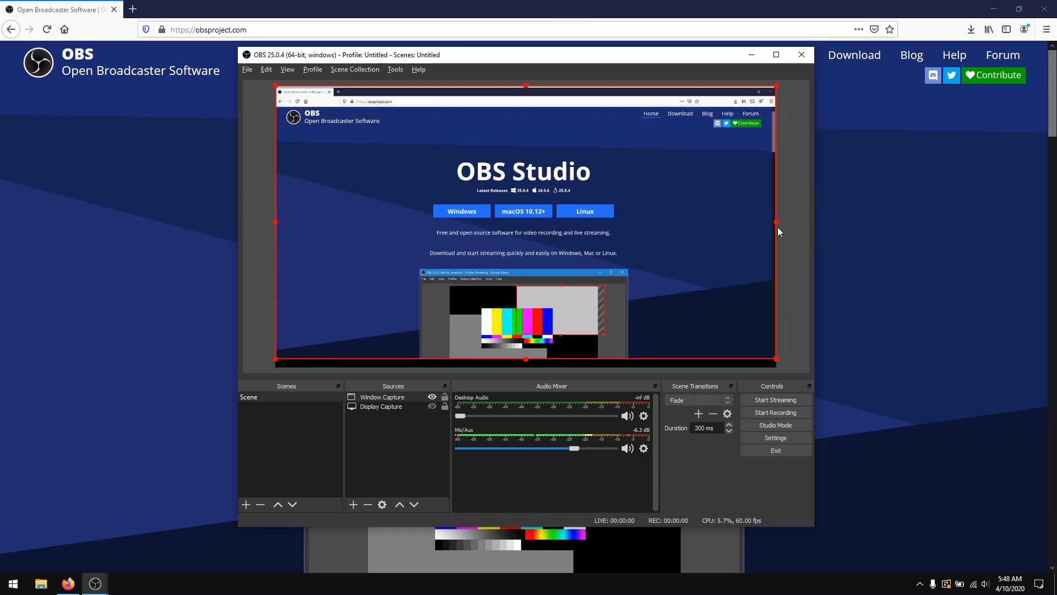
{"action": "left_click", "coordinate": [787, 244]}
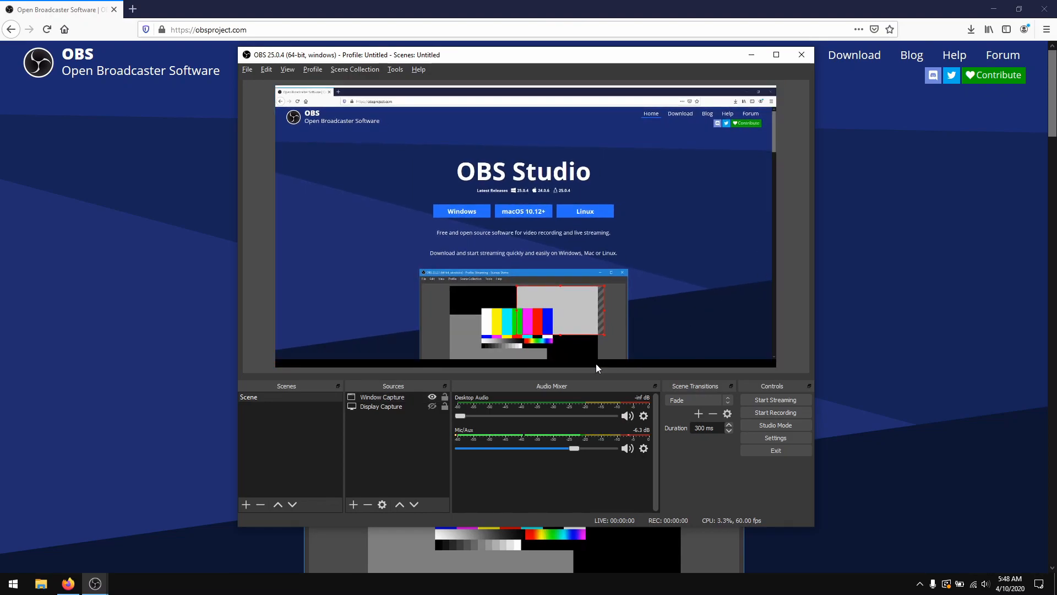
{"action": "left_click_drag", "start_coordinate": [577, 190], "coordinate": [574, 202]}
{"action": "left_click", "coordinate": [791, 196]}
Bring Firefox to the front, highlight the "OBS Studio" heading briefly, and minimize the browser
{"action": "left_click", "coordinate": [203, 223]}
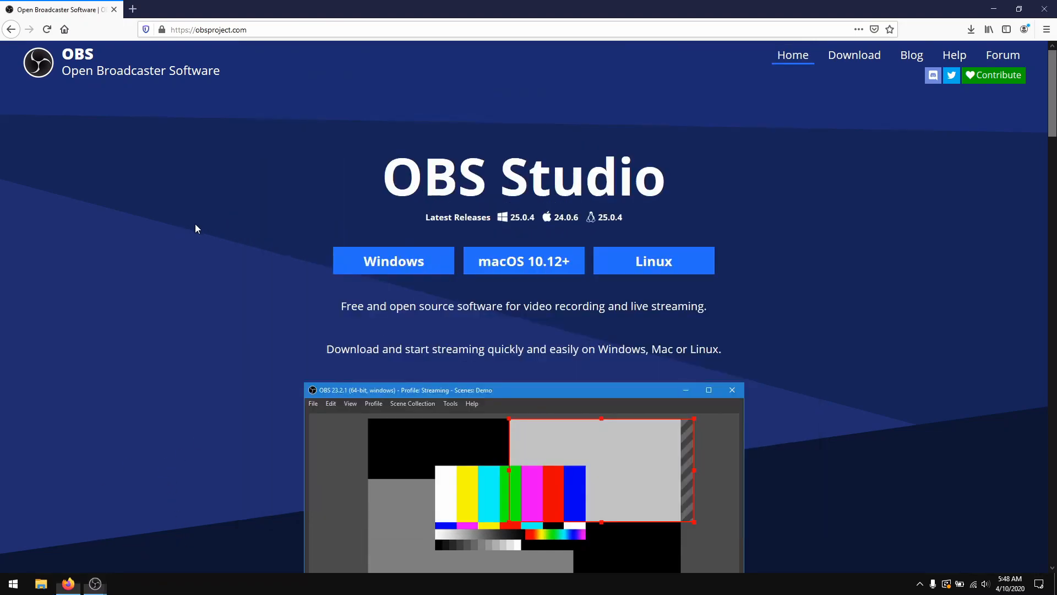
{"action": "left_click_drag", "start_coordinate": [388, 162], "coordinate": [637, 179]}
{"action": "left_click", "coordinate": [638, 181]}
{"action": "left_click", "coordinate": [994, 8]}
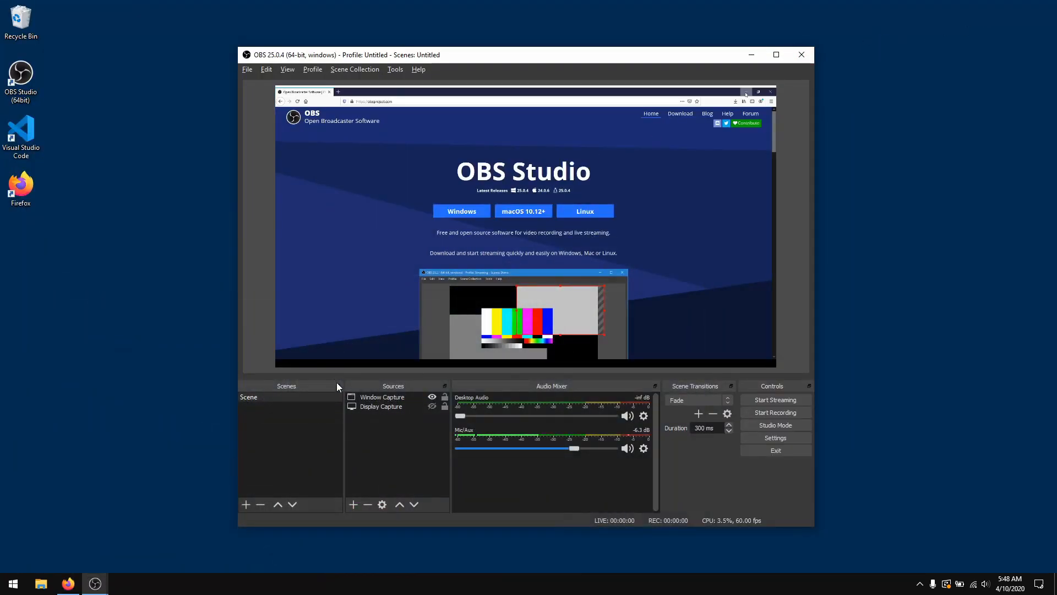
{"action": "left_click", "coordinate": [401, 395]}
{"action": "left_click", "coordinate": [368, 504]}
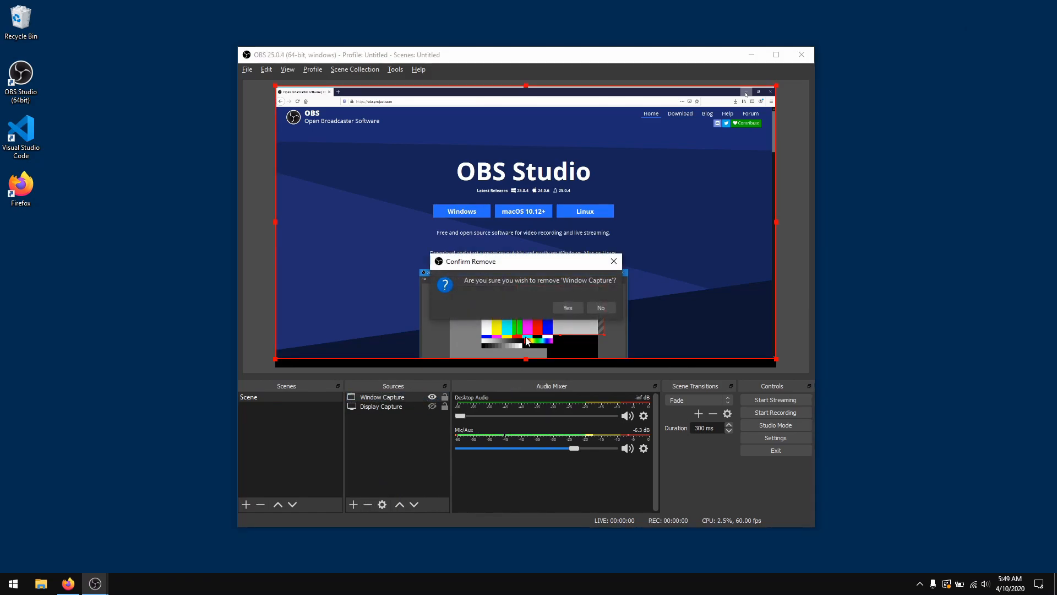
{"action": "left_click", "coordinate": [600, 307]}
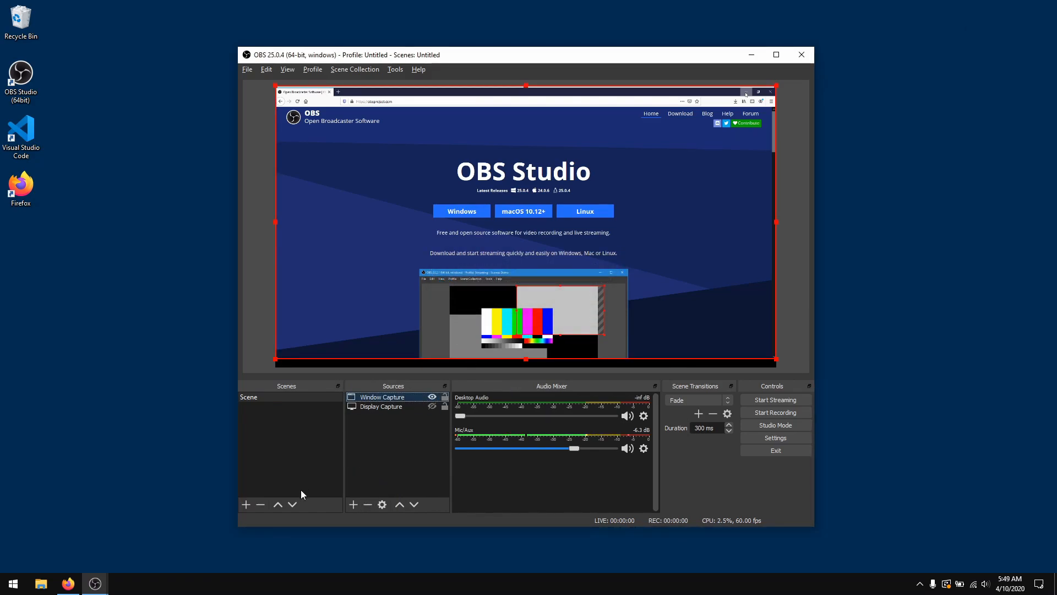
Switch Firefox to full-screen mode and bring the main OBS window in front to check the captured page
{"action": "left_click", "coordinate": [68, 583]}
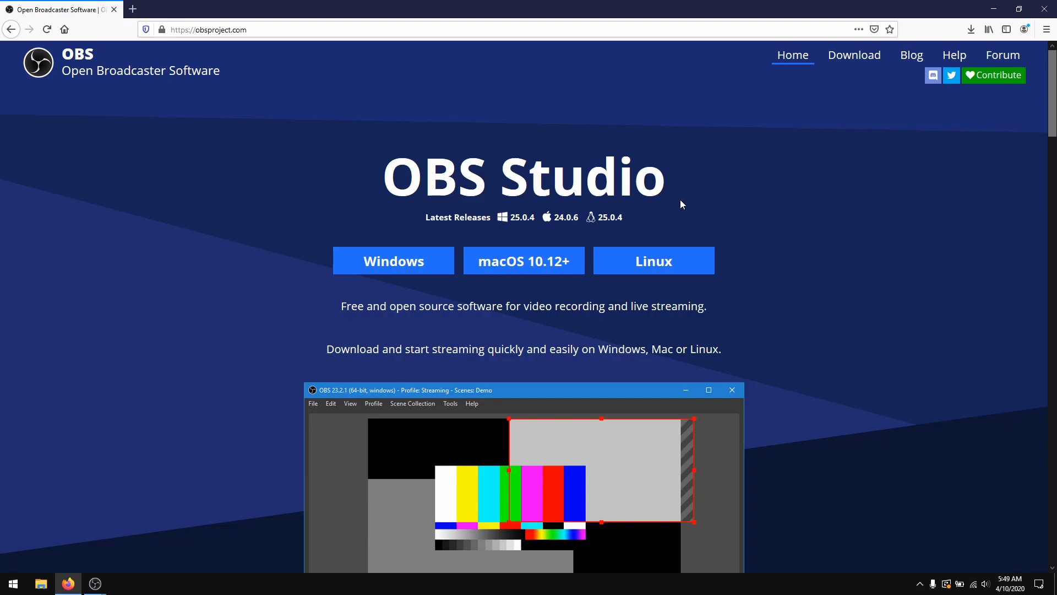
{"action": "key", "text": "F11"}
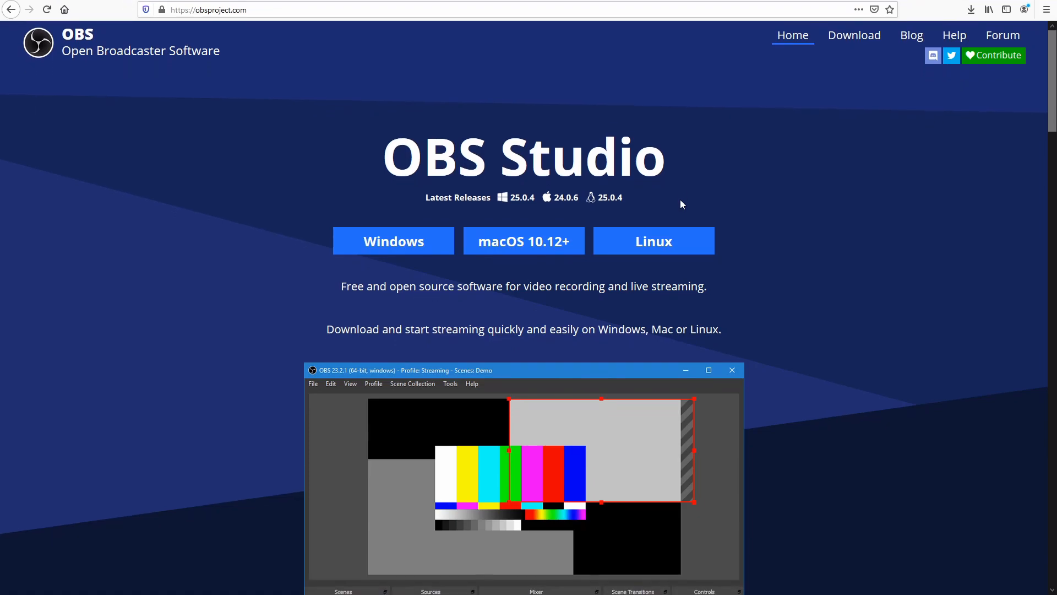
{"action": "mouse_move", "coordinate": [359, 1]}
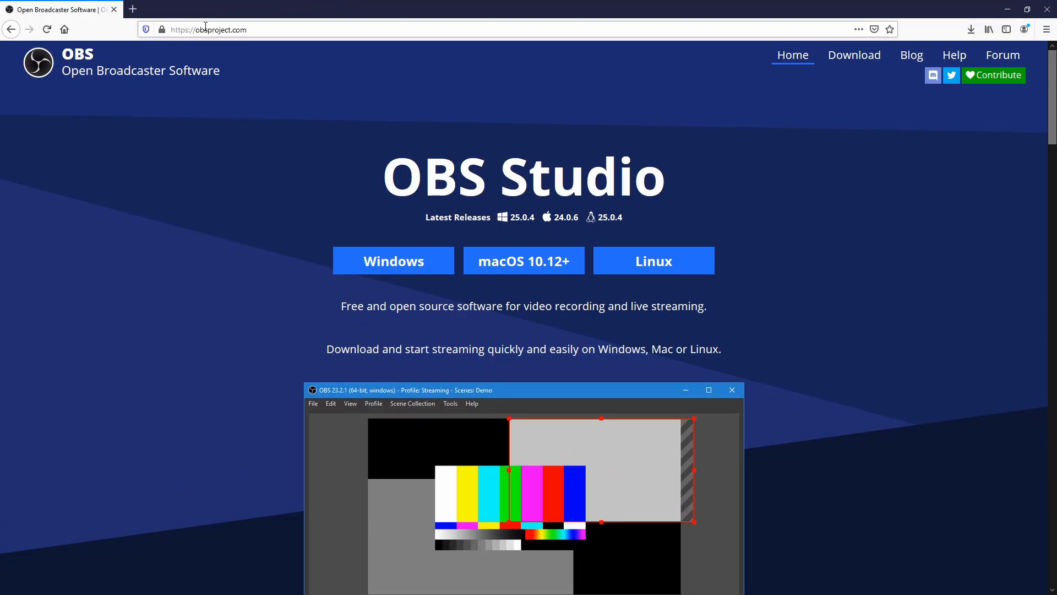
{"action": "key", "text": "alt+Tab"}
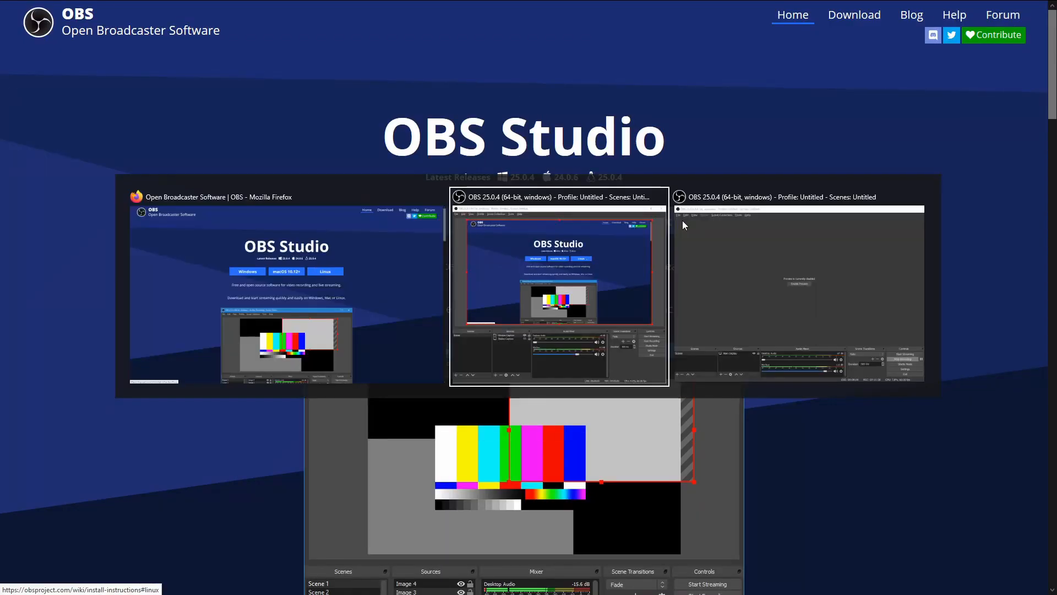
{"action": "left_click", "coordinate": [595, 233]}
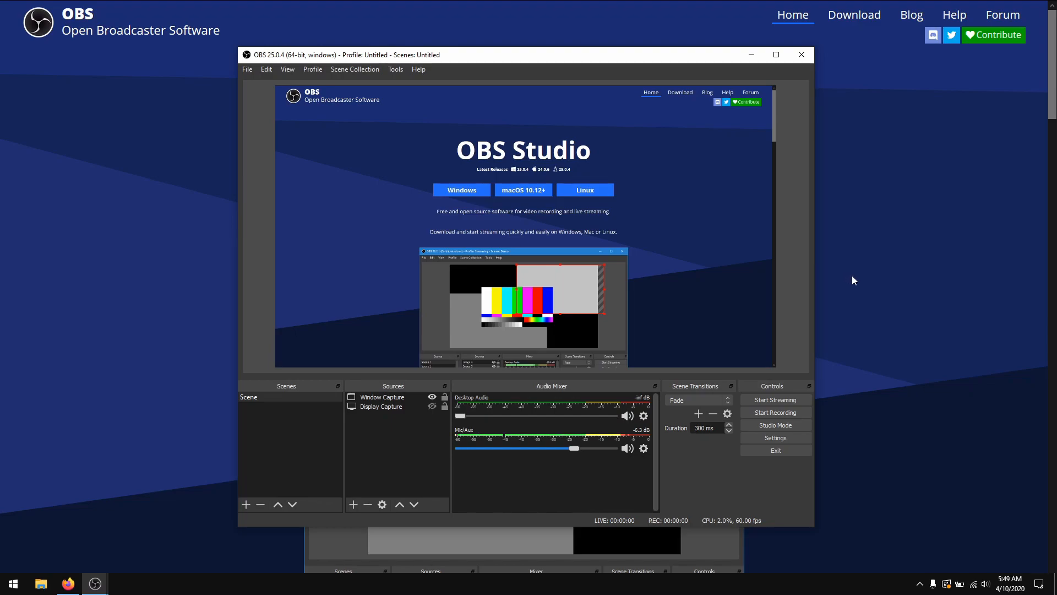
Take Firefox out of full-screen mode, restore it to its smaller window size, and minimize it
{"action": "scroll", "coordinate": [851, 275], "scroll_direction": "down", "scroll_amount": 8}
{"action": "scroll", "coordinate": [864, 275], "scroll_direction": "up", "scroll_amount": 8}
{"action": "left_click", "coordinate": [873, 269]}
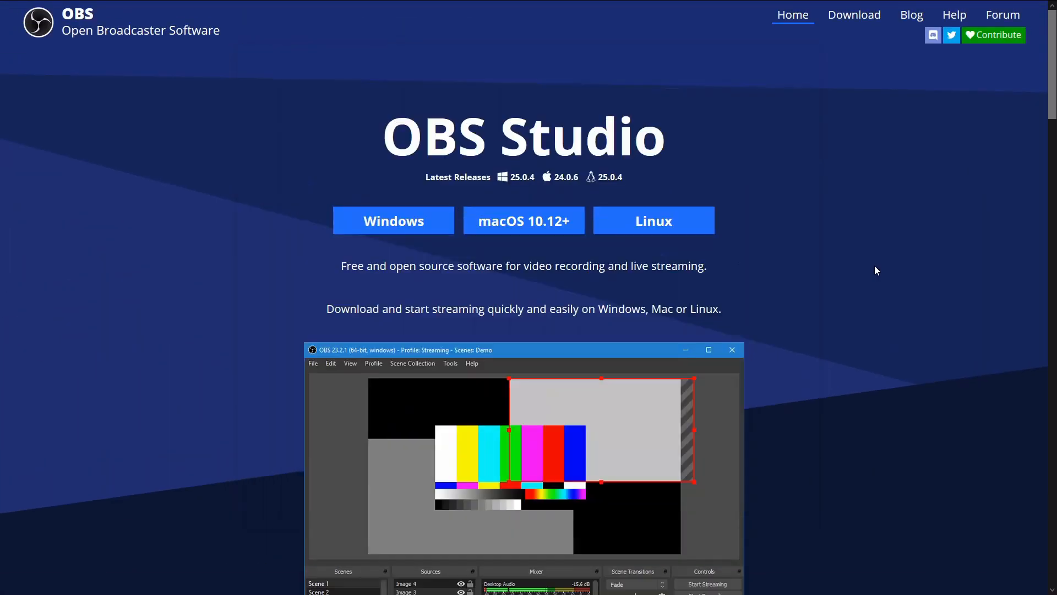
{"action": "key", "text": "F11"}
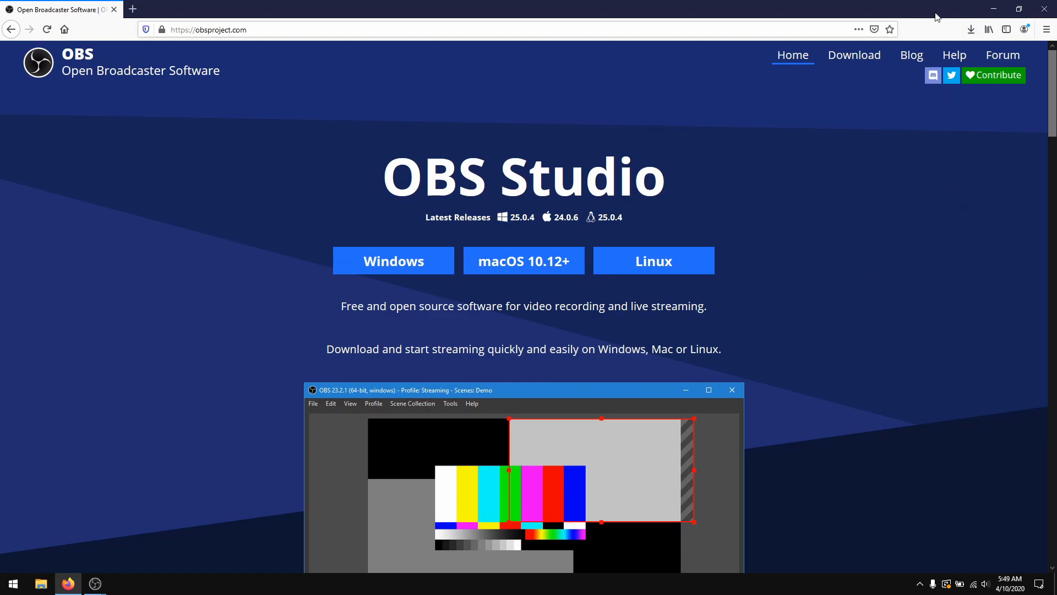
{"action": "double_click", "coordinate": [730, 15]}
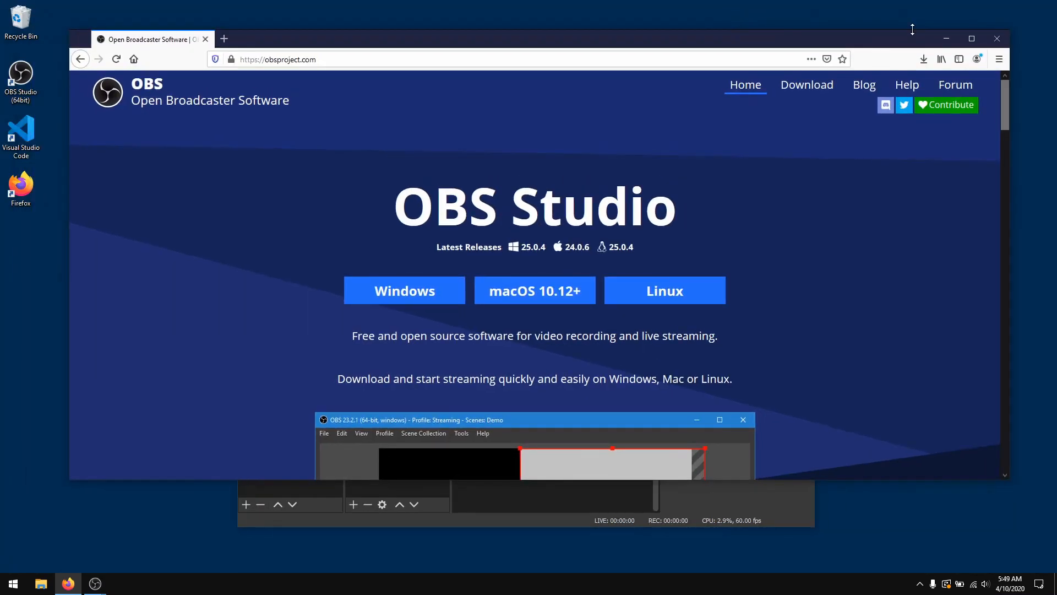
{"action": "left_click", "coordinate": [944, 38]}
Make the Display Capture source visible again and remove the Window Capture source from the scene
{"action": "left_click", "coordinate": [564, 232]}
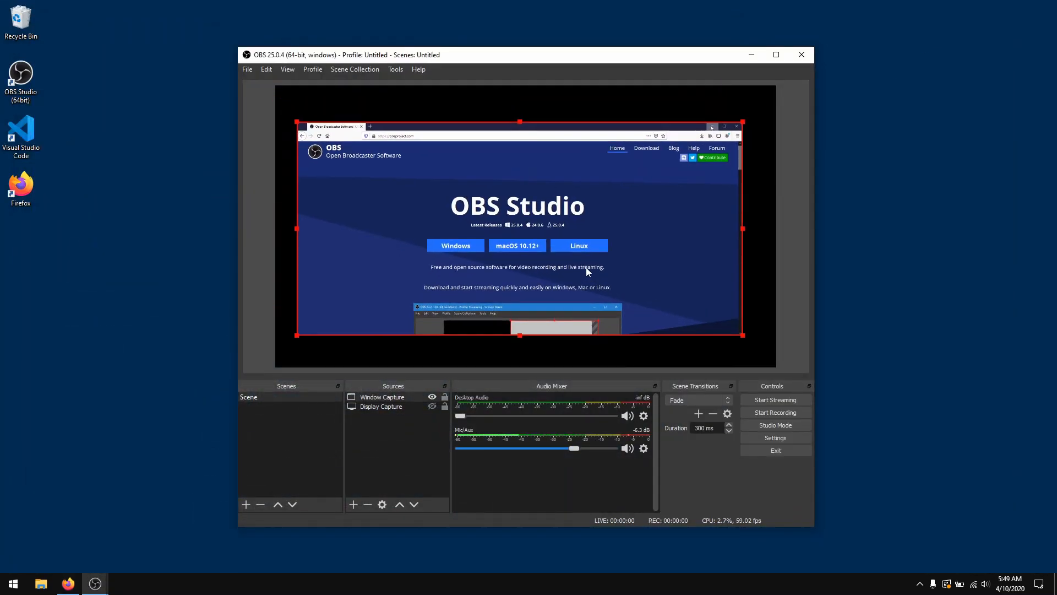
{"action": "left_click", "coordinate": [432, 397]}
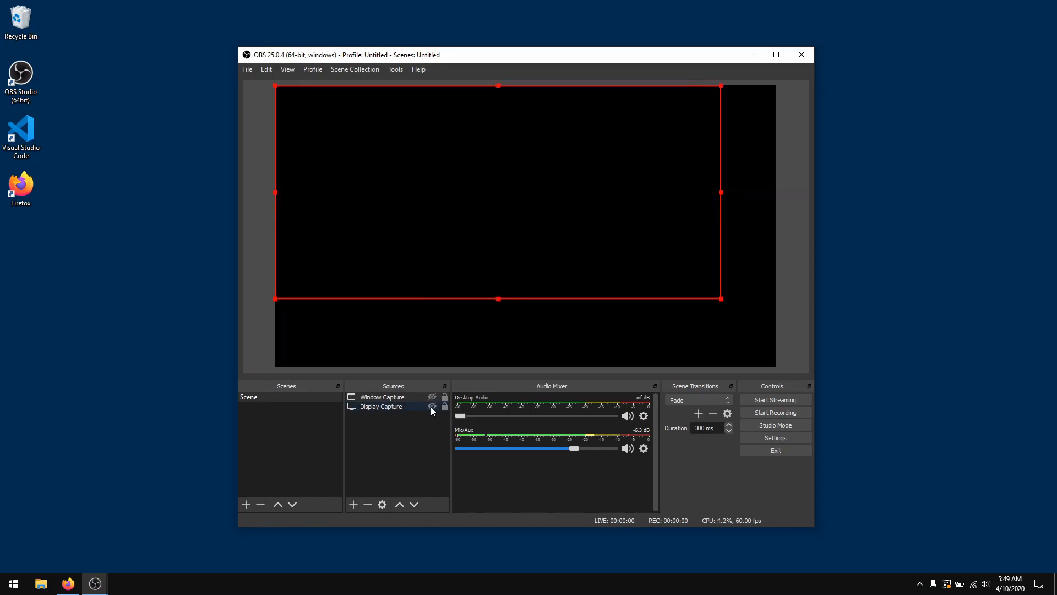
{"action": "left_click", "coordinate": [432, 406]}
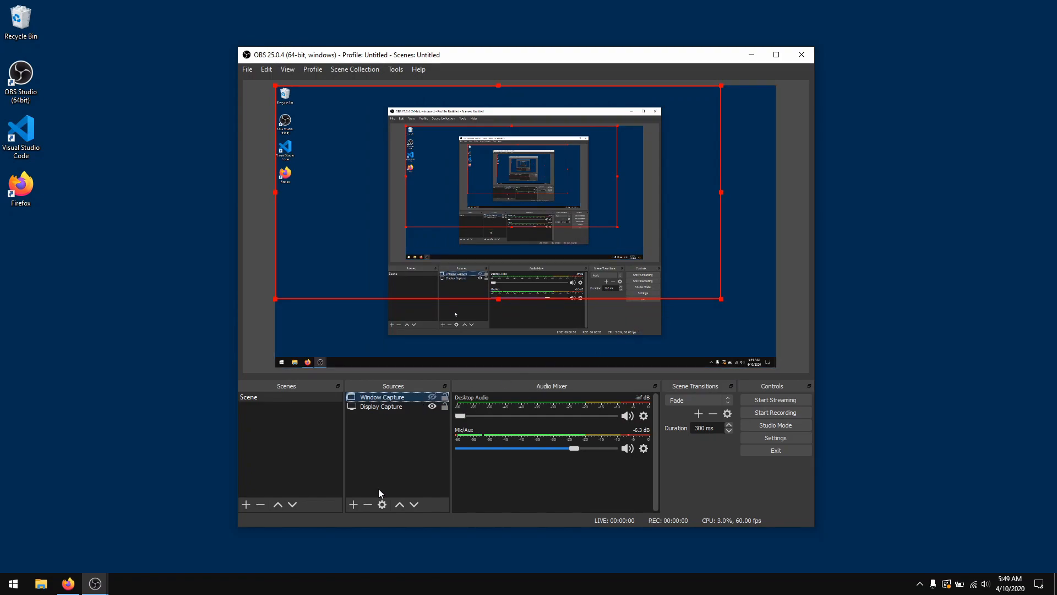
{"action": "left_click", "coordinate": [367, 504]}
{"action": "left_click", "coordinate": [568, 307]}
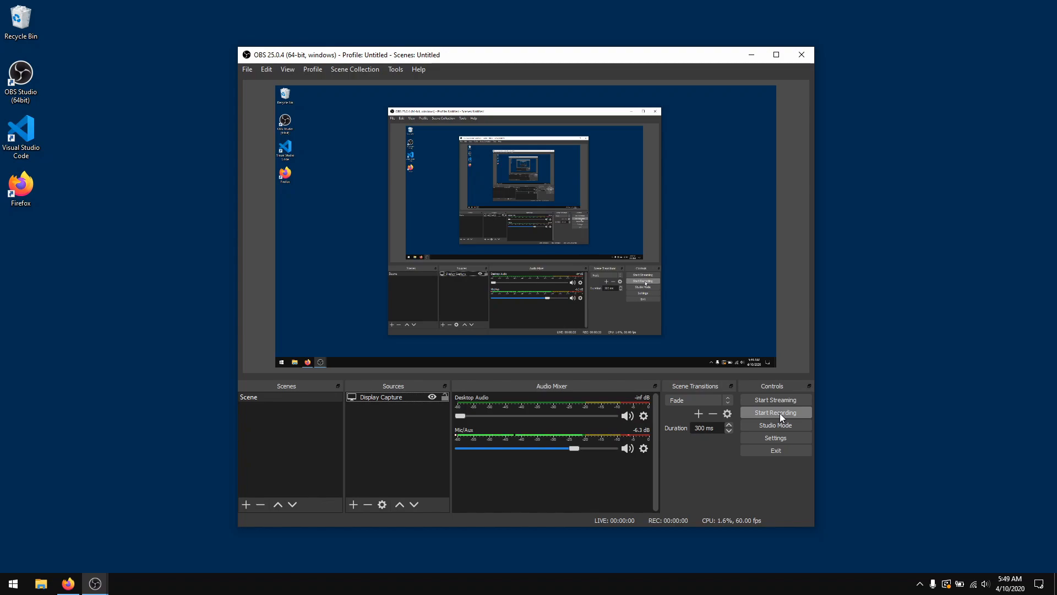
Minimize OBS, look for its recording indicator among the hidden system tray icons, and restore the main OBS window
{"action": "left_click", "coordinate": [753, 54]}
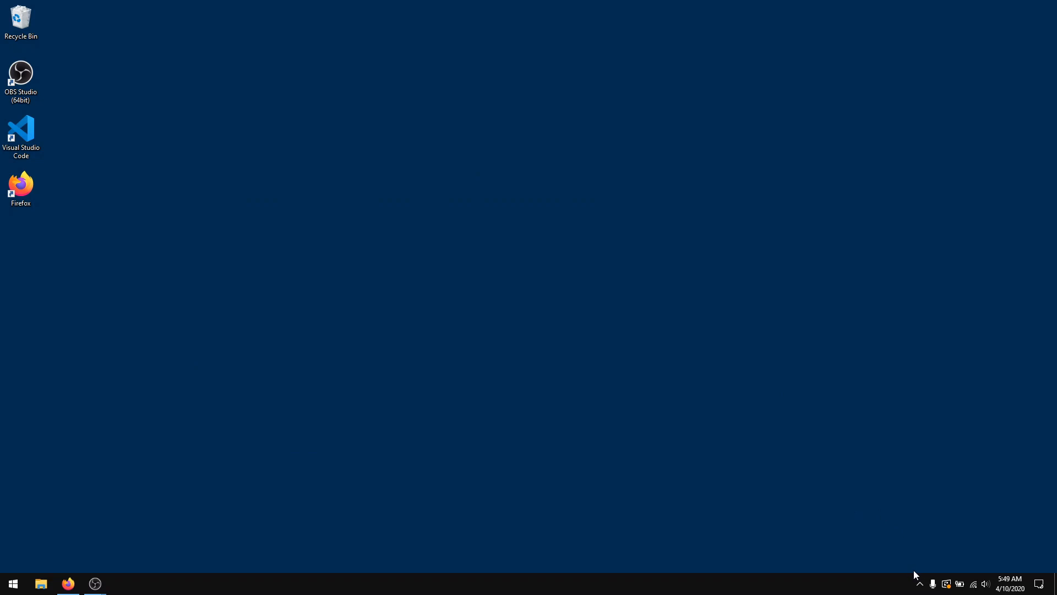
{"action": "left_click", "coordinate": [920, 584]}
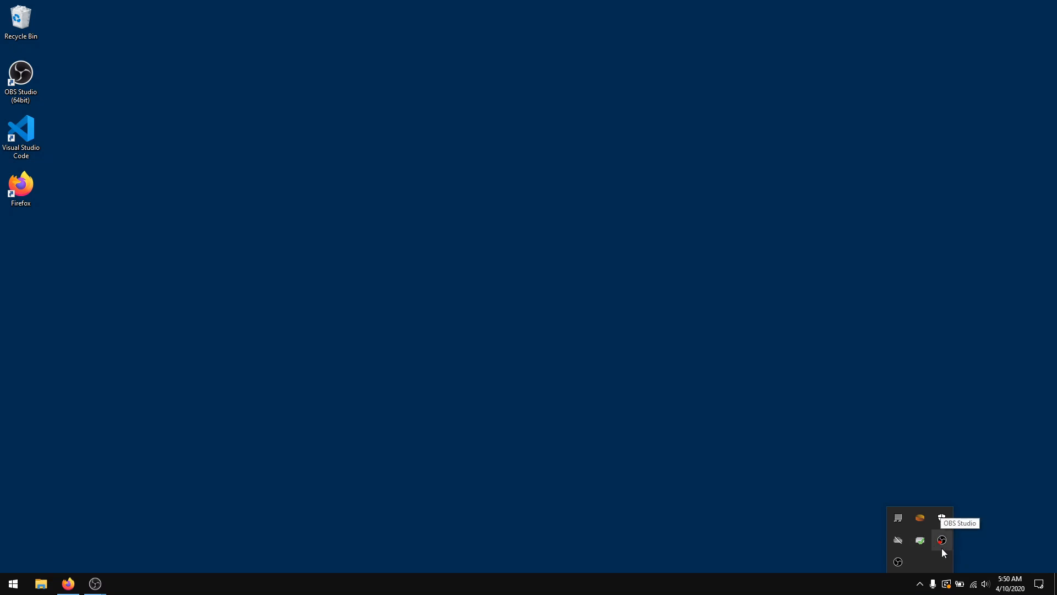
{"action": "left_click", "coordinate": [495, 521]}
{"action": "left_click", "coordinate": [95, 583]}
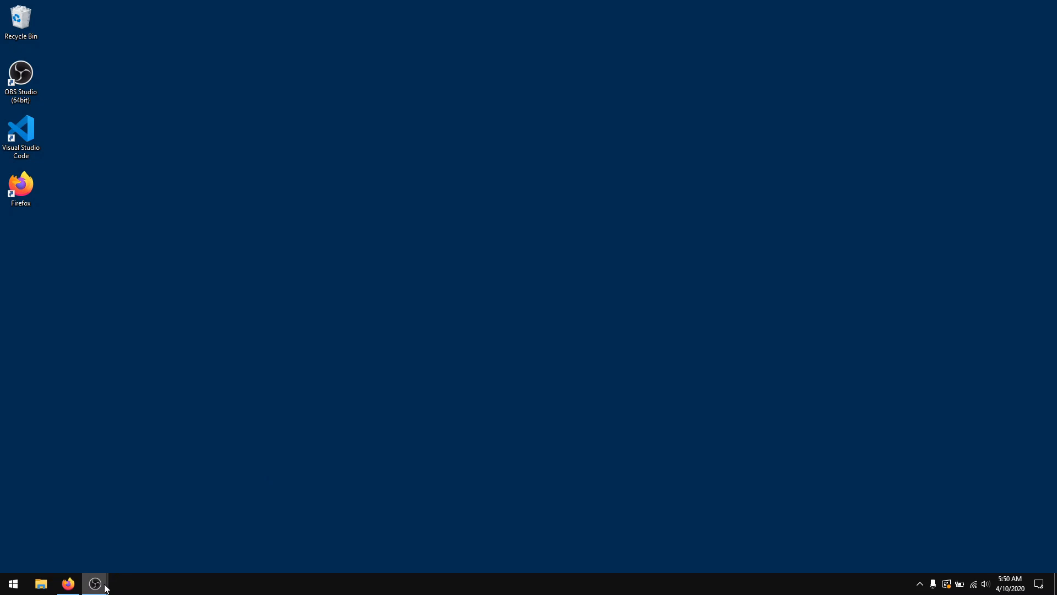
{"action": "mouse_move", "coordinate": [103, 589]}
{"action": "left_click", "coordinate": [74, 546]}
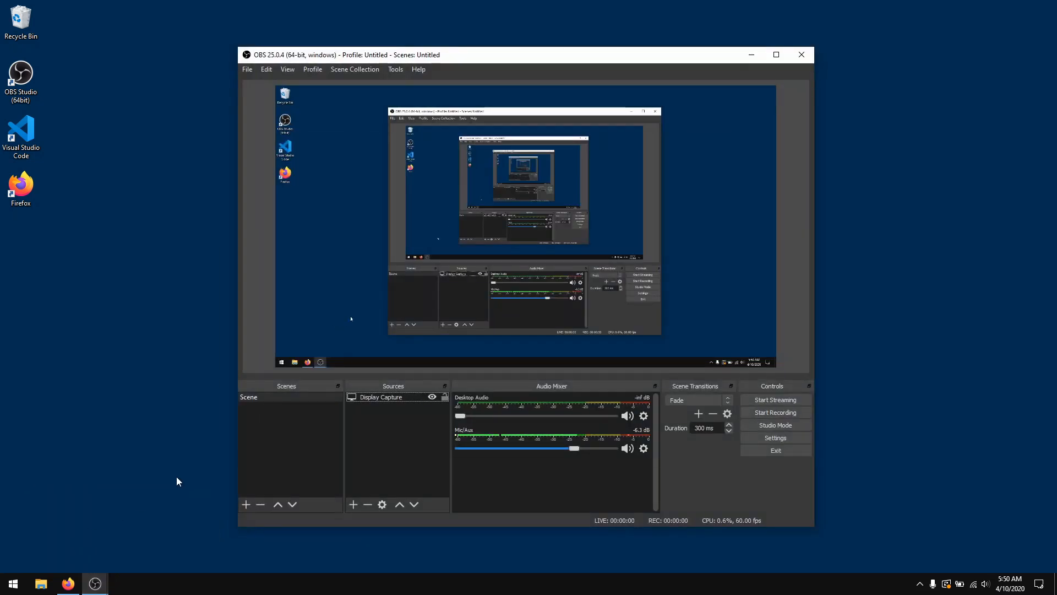
Disable the OBS preview and lower the Mic/Aux volume all the way to -inf dB
{"action": "right_click", "coordinate": [731, 291]}
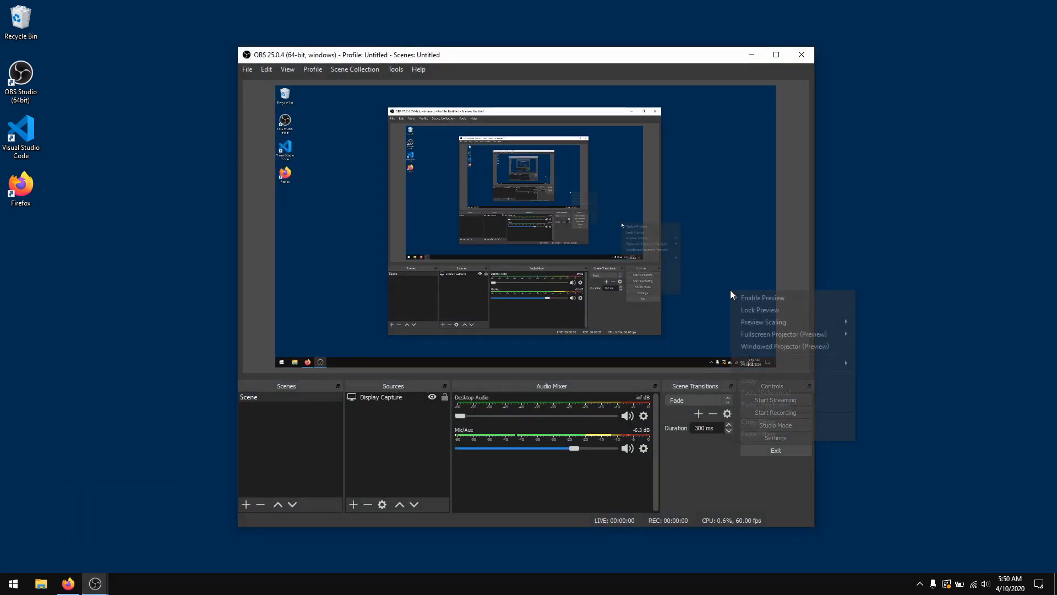
{"action": "left_click", "coordinate": [762, 297]}
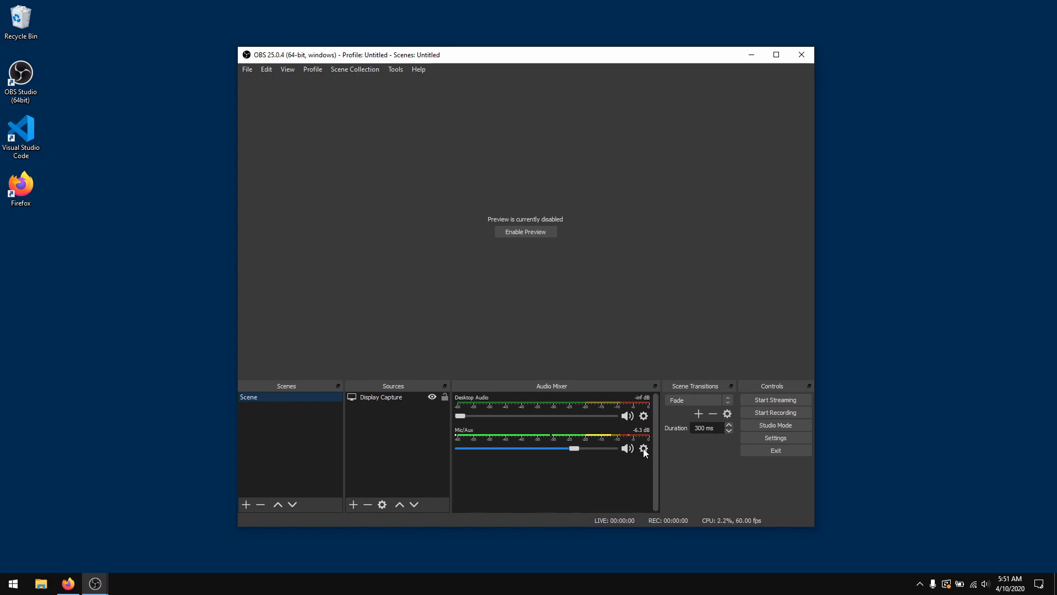
{"action": "left_click_drag", "start_coordinate": [573, 451], "coordinate": [461, 451]}
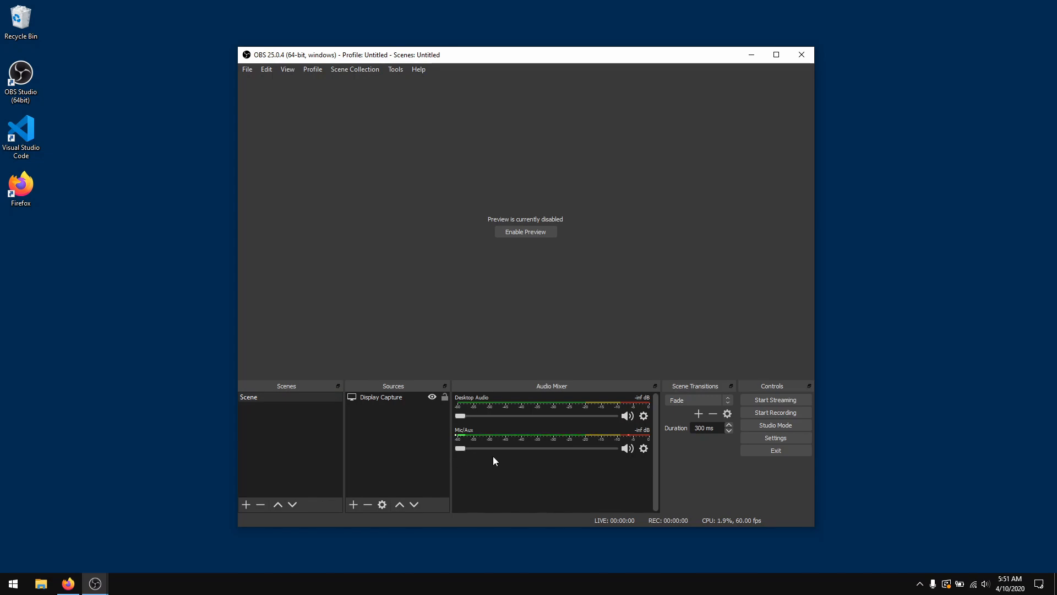